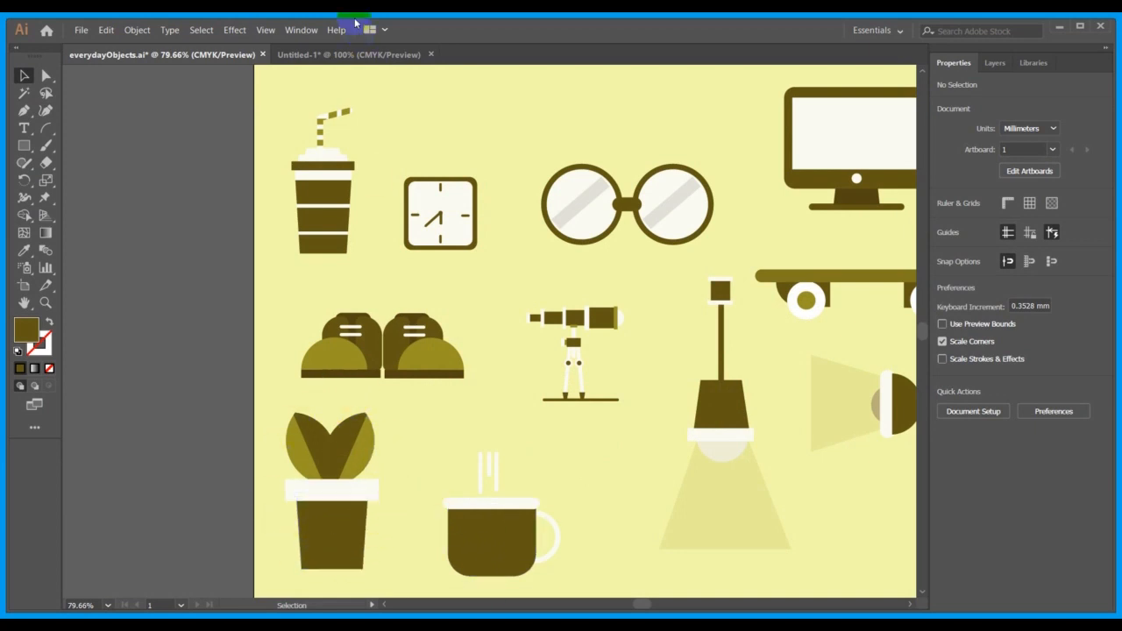
In the Untitled-1 document, draw a tall ellipse about 12 mm wide and 26 mm high in the artboard's empty area.
{"action": "left_click", "coordinate": [349, 59]}
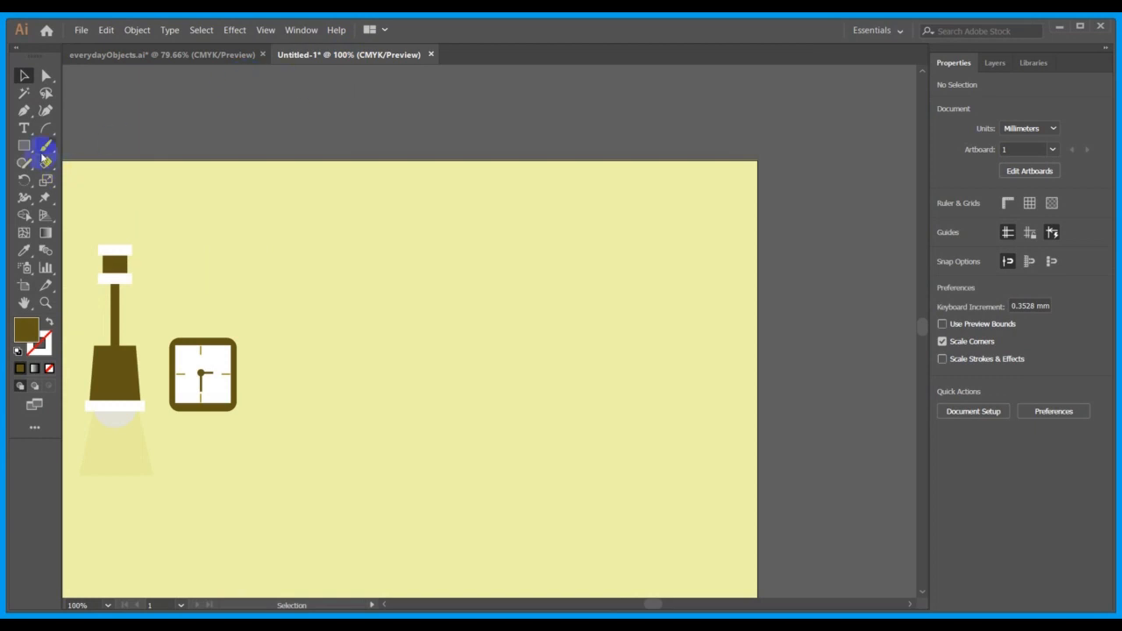
{"action": "left_click_drag", "start_coordinate": [25, 147], "coordinate": [93, 181]}
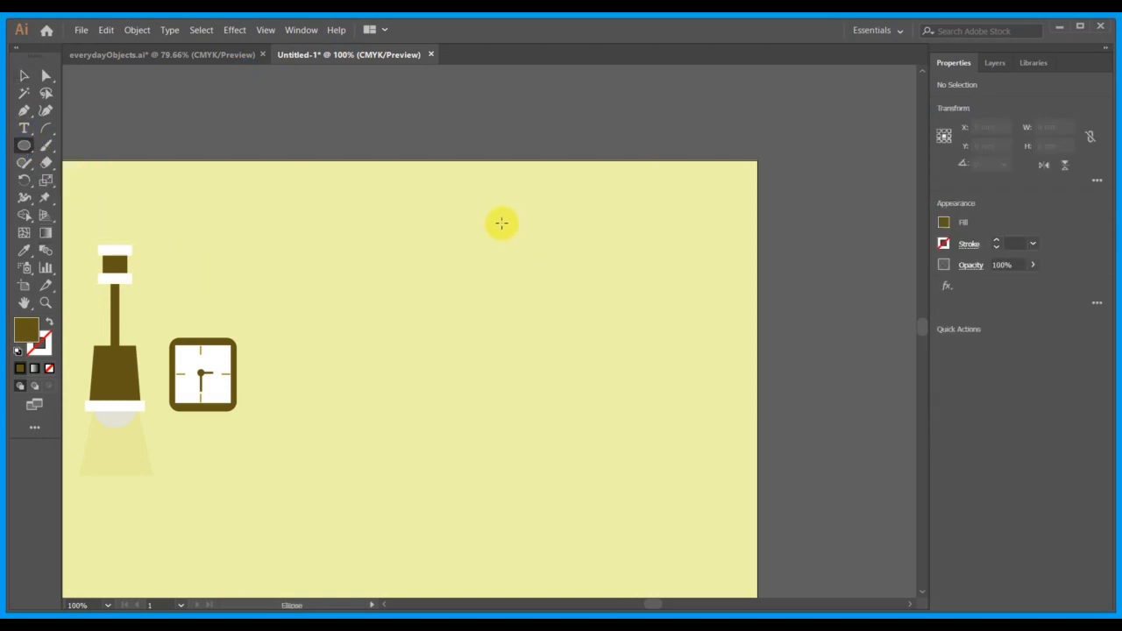
{"action": "left_click_drag", "start_coordinate": [502, 223], "coordinate": [541, 306]}
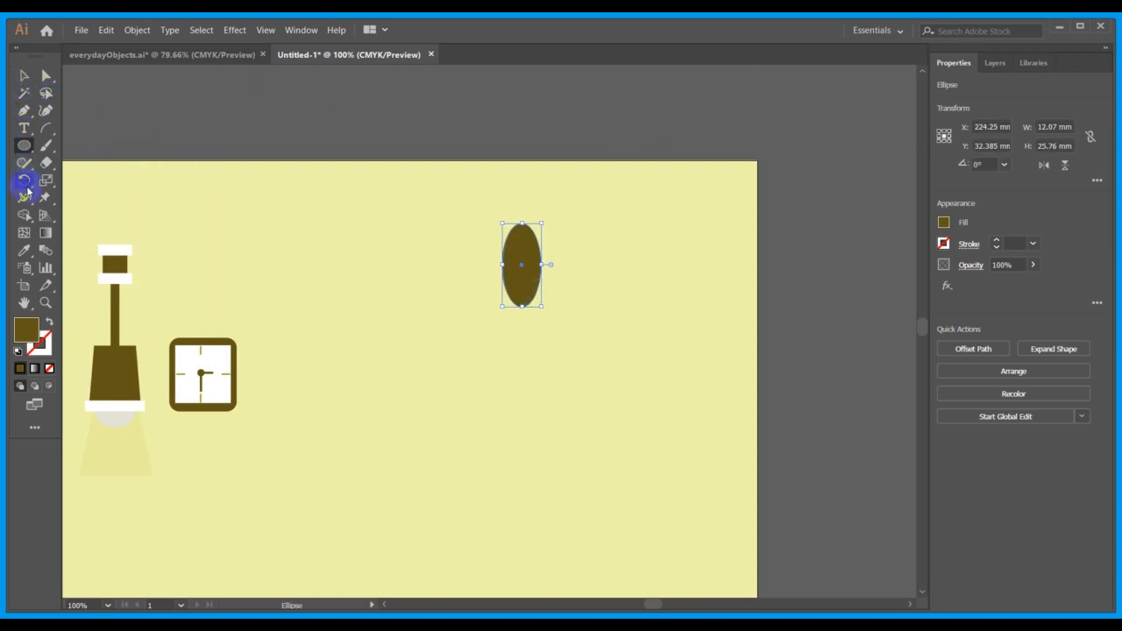
Sample the light olive of the plant's leaf in everydayObjects.ai and copy its hex code 999322.
{"action": "left_click", "coordinate": [24, 251]}
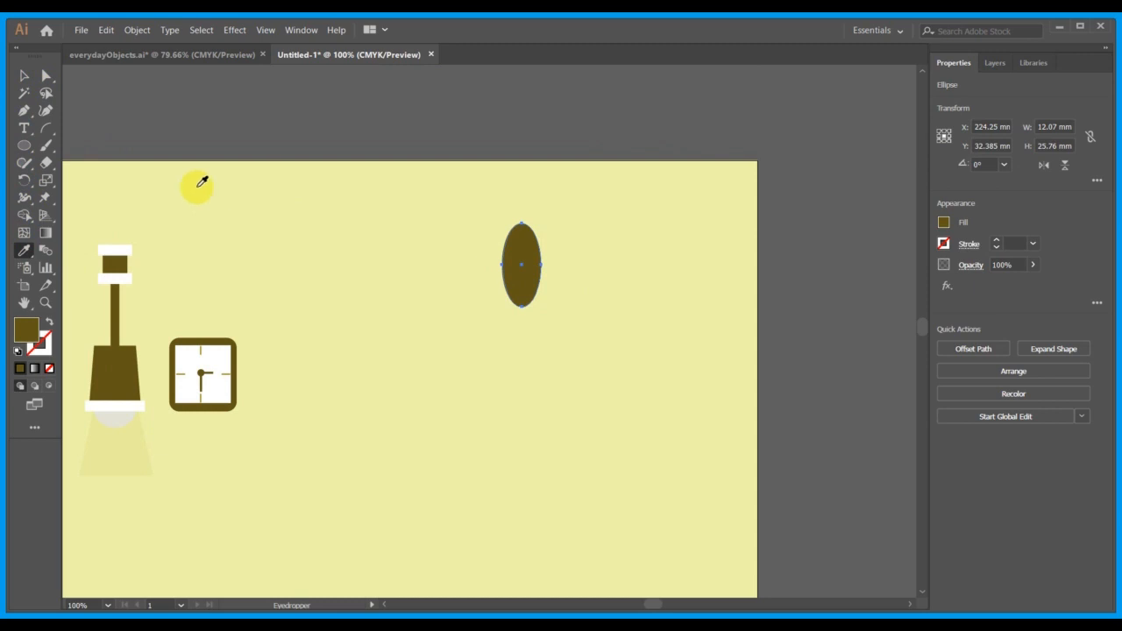
{"action": "left_click", "coordinate": [148, 58]}
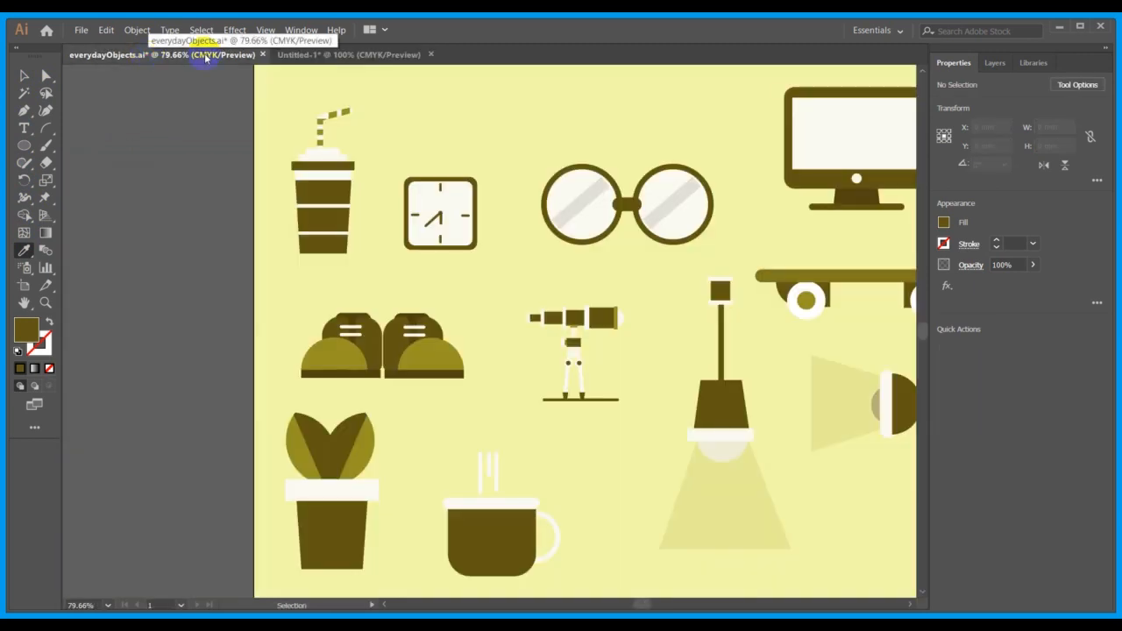
{"action": "left_click", "coordinate": [372, 438]}
{"action": "left_click", "coordinate": [27, 337]}
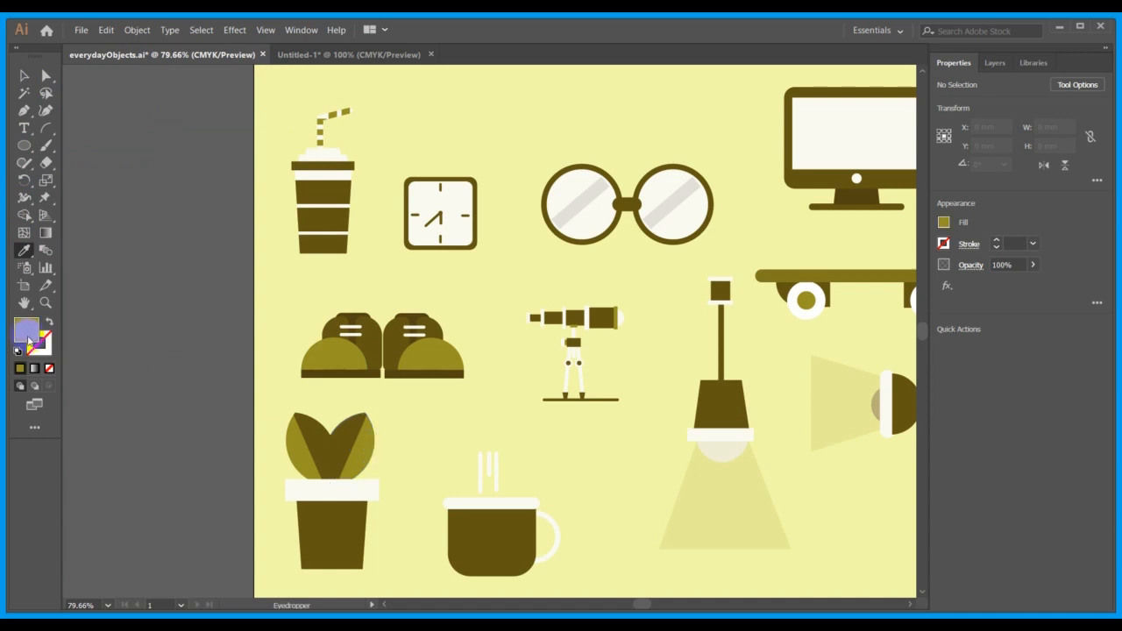
{"action": "double_click", "coordinate": [27, 337]}
{"action": "left_click", "coordinate": [618, 405]}
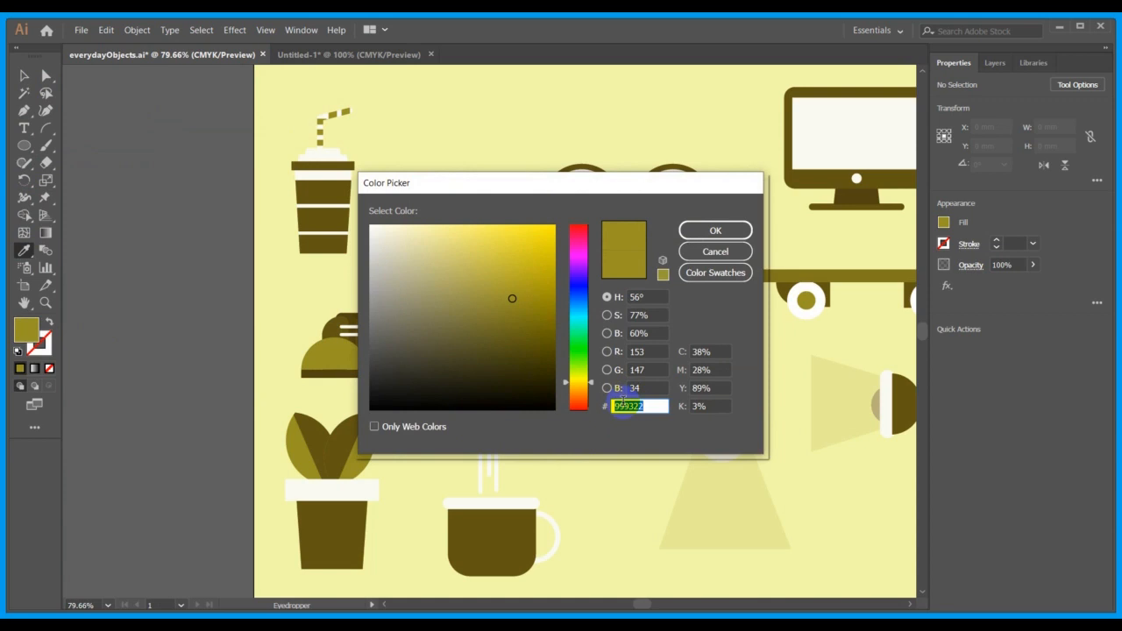
{"action": "left_click", "coordinate": [741, 230]}
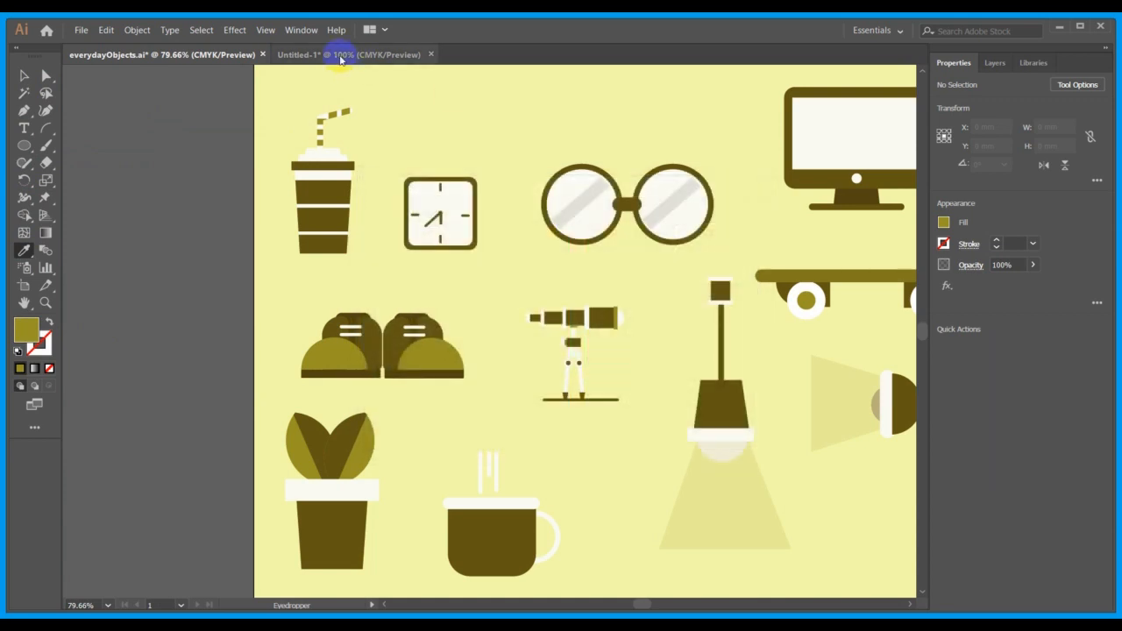
Back in Untitled-1, set the ellipse's fill colour to hex 999322 and deselect it.
{"action": "left_click", "coordinate": [340, 55]}
{"action": "left_click", "coordinate": [26, 338]}
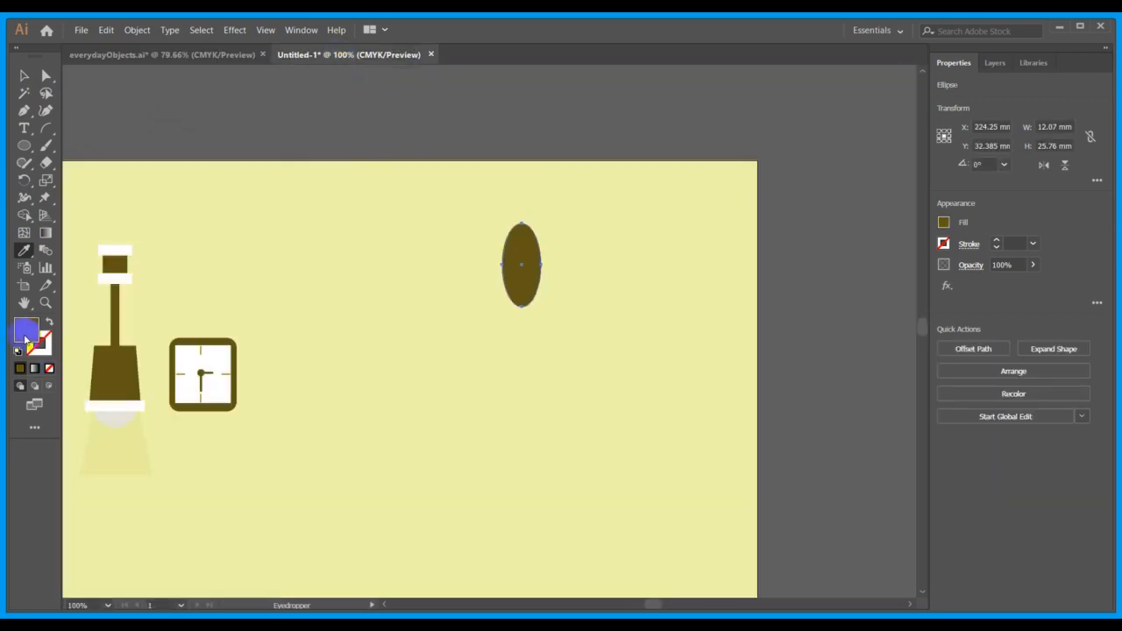
{"action": "double_click", "coordinate": [27, 338]}
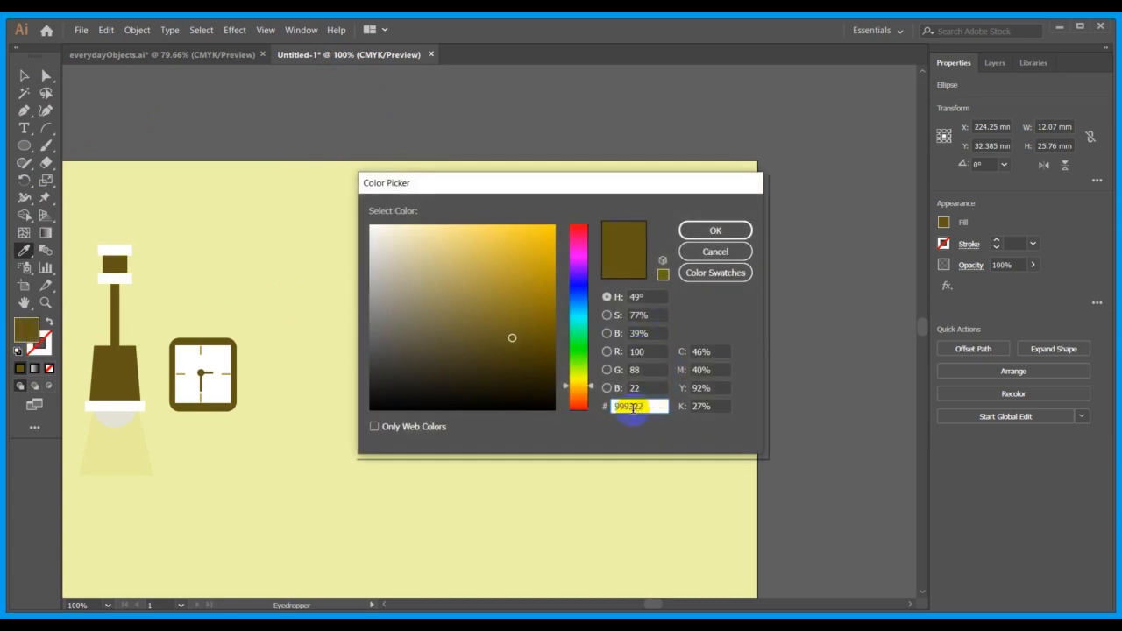
{"action": "left_click", "coordinate": [716, 230]}
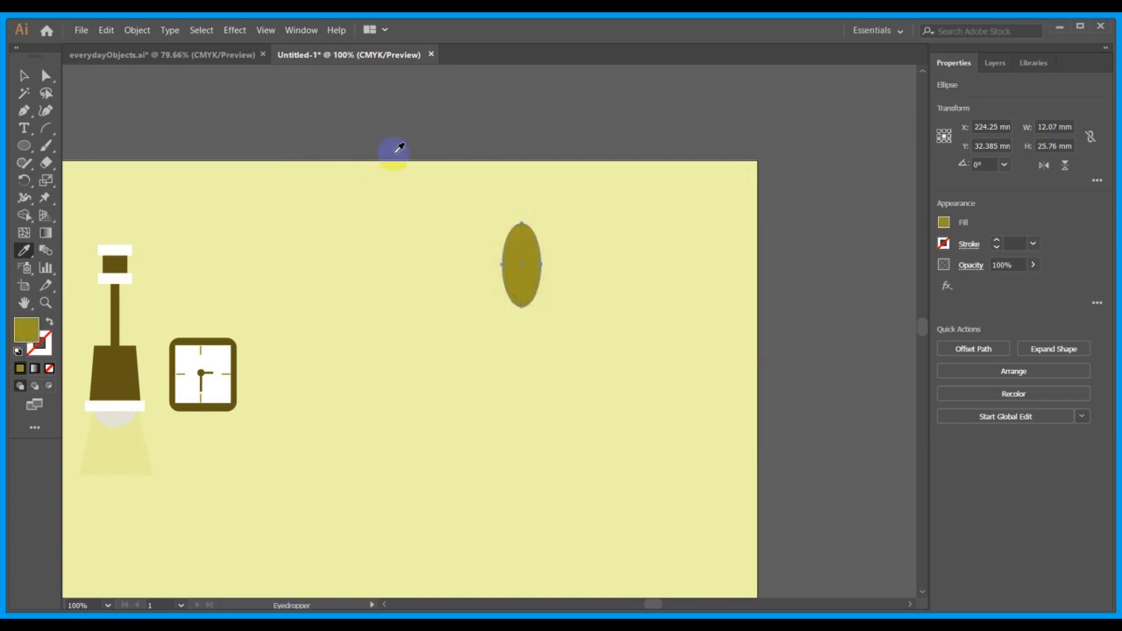
{"action": "left_click", "coordinate": [22, 78]}
{"action": "left_click", "coordinate": [136, 107]}
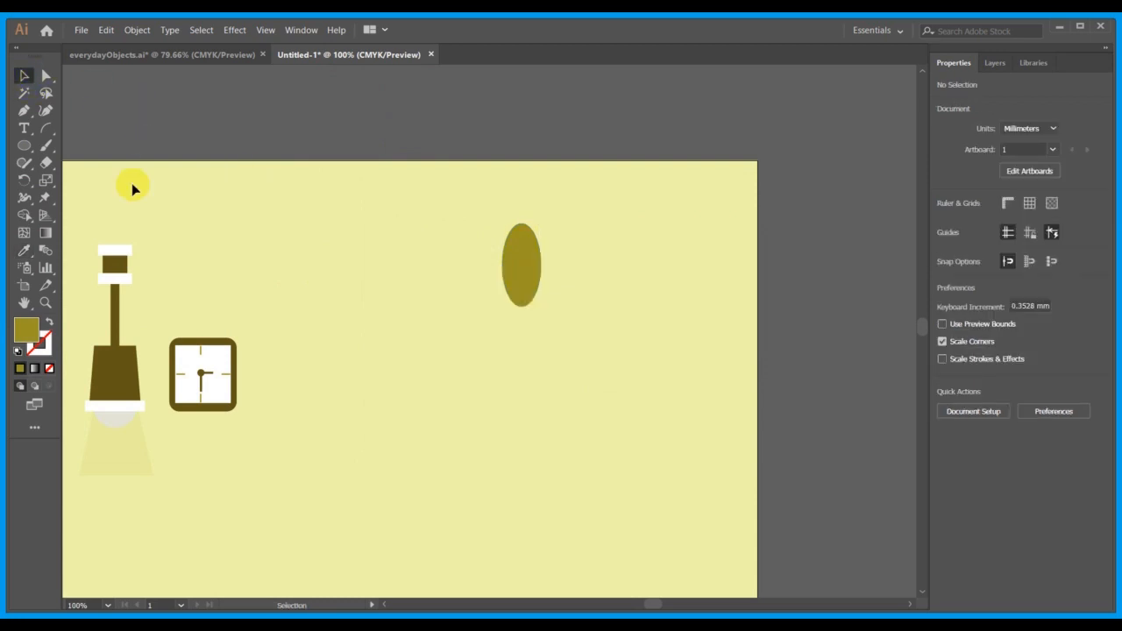
Duplicate the olive ellipse horizontally, offsetting the copy about 4.2 mm to the right so the two overlap.
{"action": "left_click", "coordinate": [25, 147]}
{"action": "left_click_drag", "start_coordinate": [26, 142], "coordinate": [194, 106]}
{"action": "left_click", "coordinate": [532, 261]}
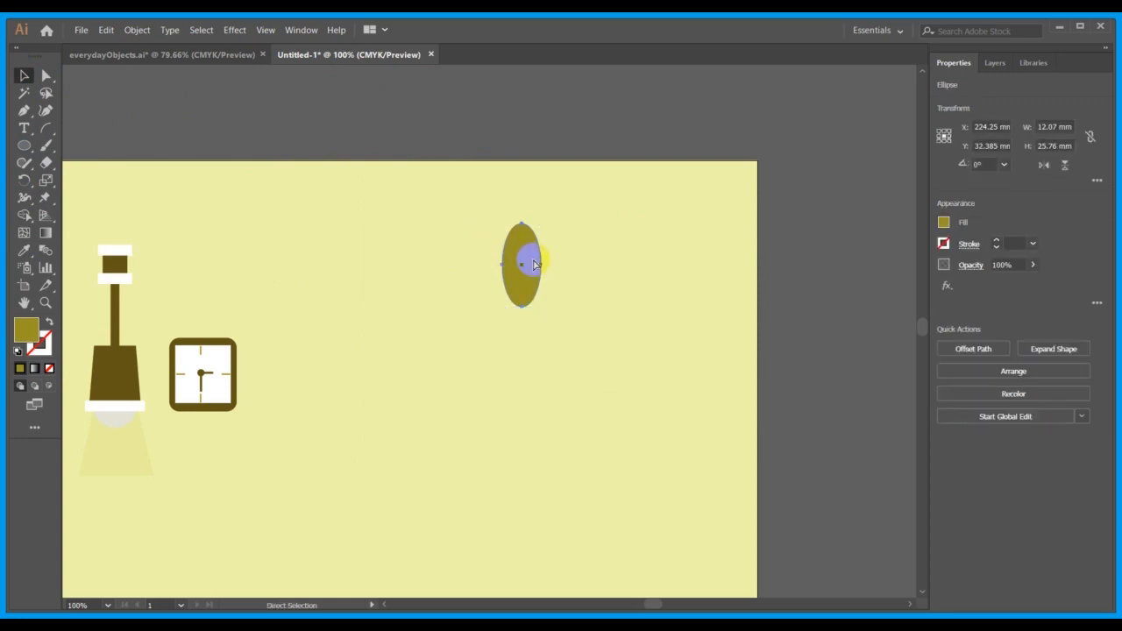
{"action": "key", "text": "v"}
{"action": "key", "text": "alt+shift+Right"}
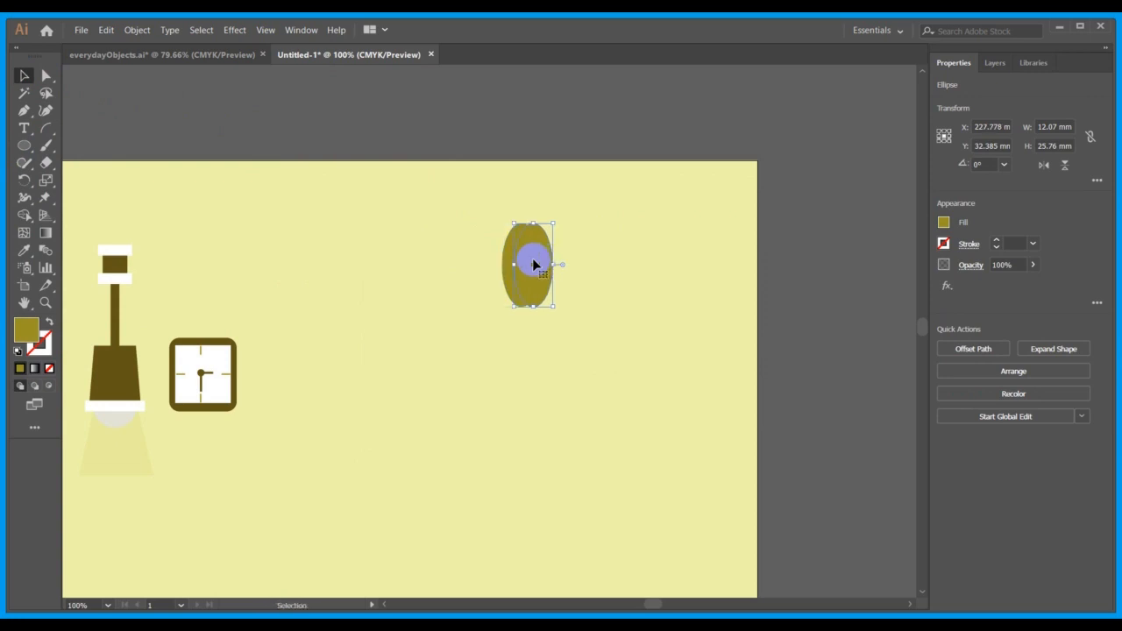
Intersect the two overlapping ellipses into a pointed leaf and move it about 37 mm to the left.
{"action": "left_click_drag", "start_coordinate": [486, 210], "coordinate": [629, 386]}
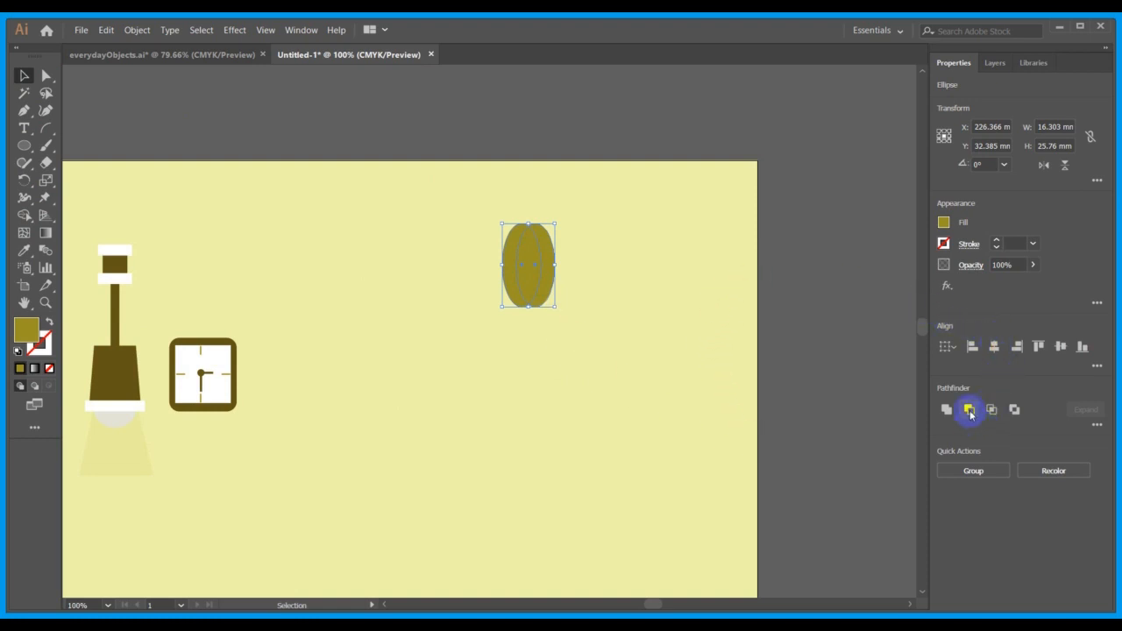
{"action": "left_click", "coordinate": [1096, 425]}
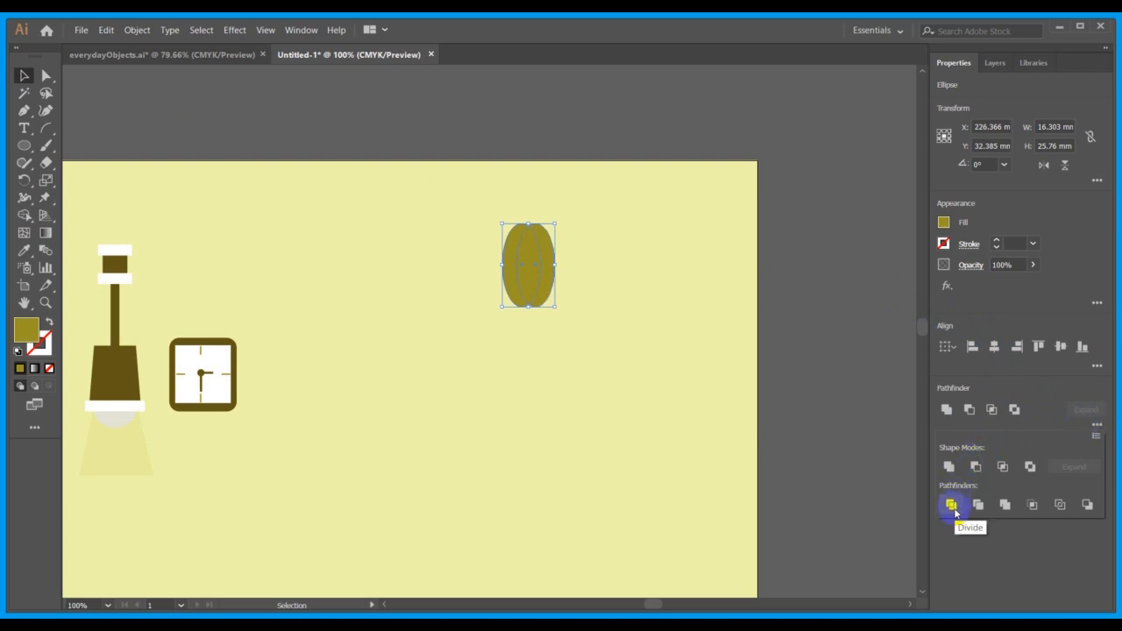
{"action": "left_click", "coordinate": [1004, 469]}
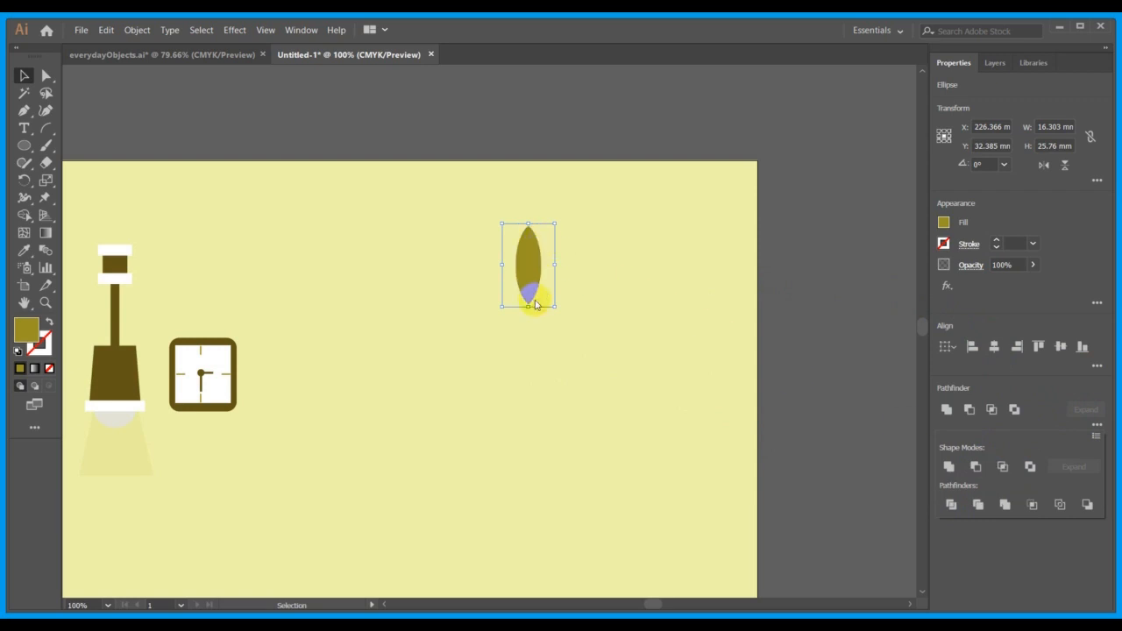
{"action": "left_click", "coordinate": [692, 402]}
{"action": "left_click_drag", "start_coordinate": [529, 284], "coordinate": [407, 274]}
{"action": "left_click", "coordinate": [438, 300]}
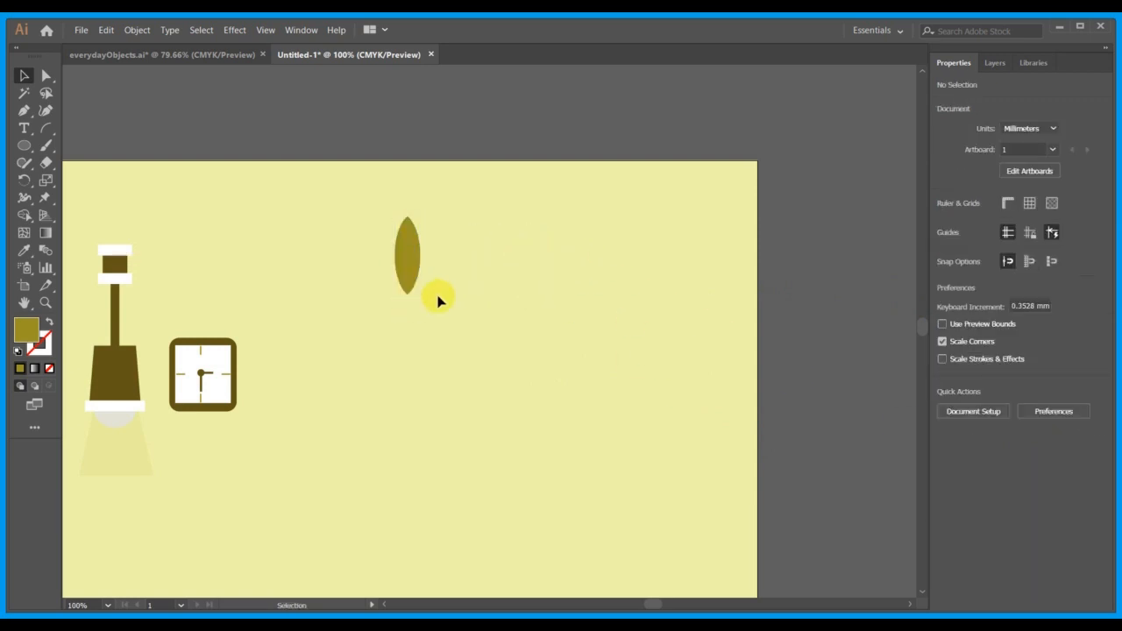
Draw a rectangle about 4 by 31.5 mm over the leaf's left half and fill it with the lamp stem's dark brown.
{"action": "left_click", "coordinate": [24, 147]}
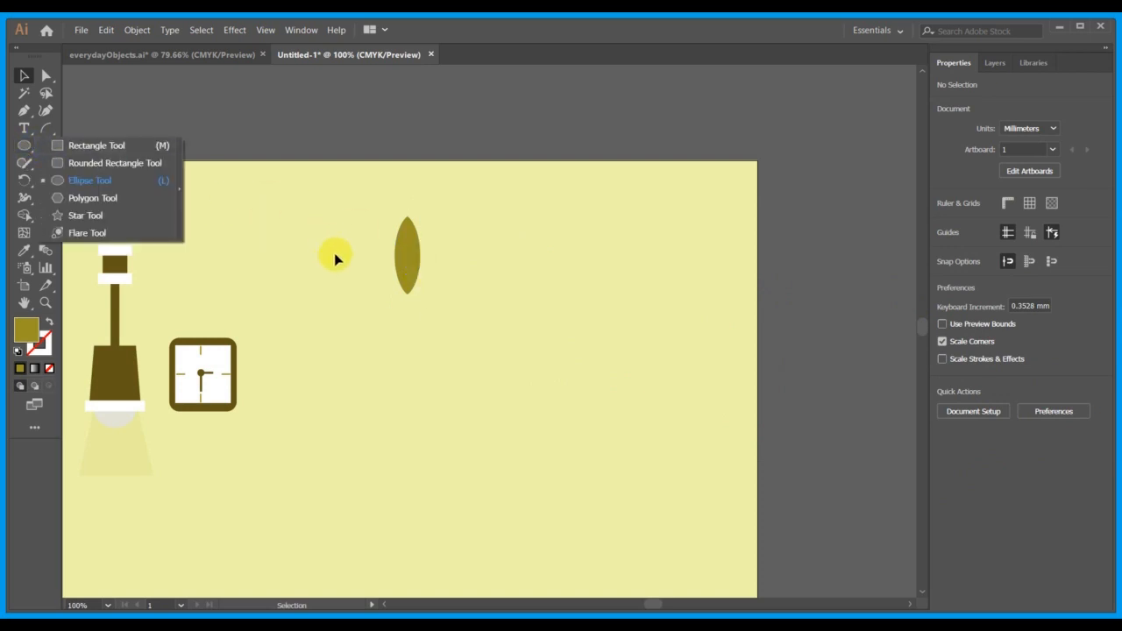
{"action": "left_click", "coordinate": [109, 148]}
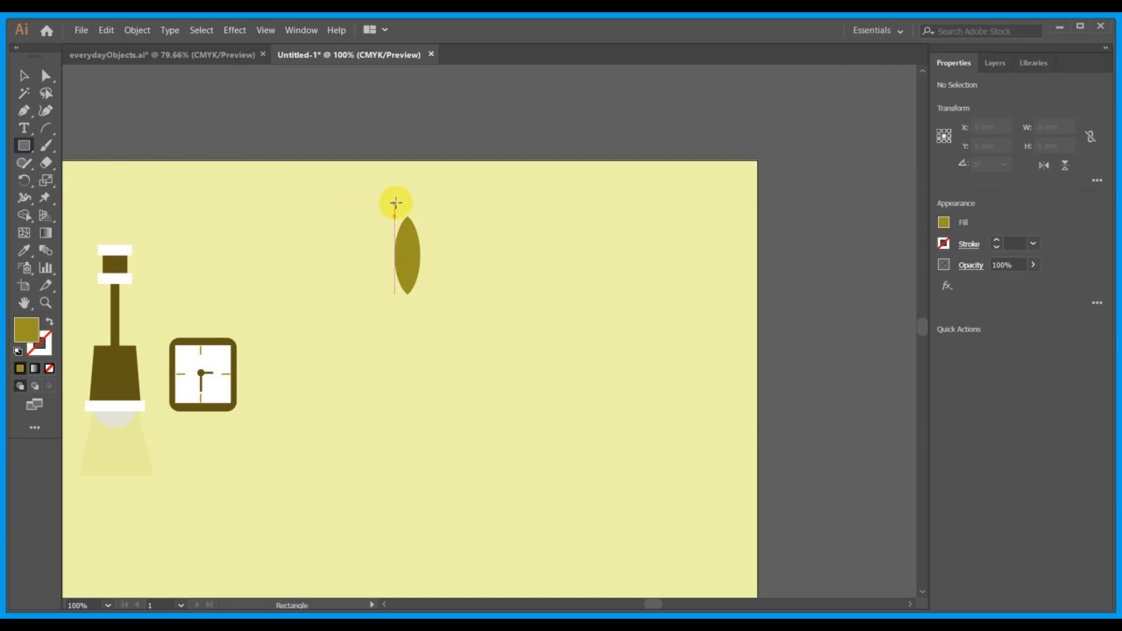
{"action": "left_click_drag", "start_coordinate": [397, 204], "coordinate": [402, 303]}
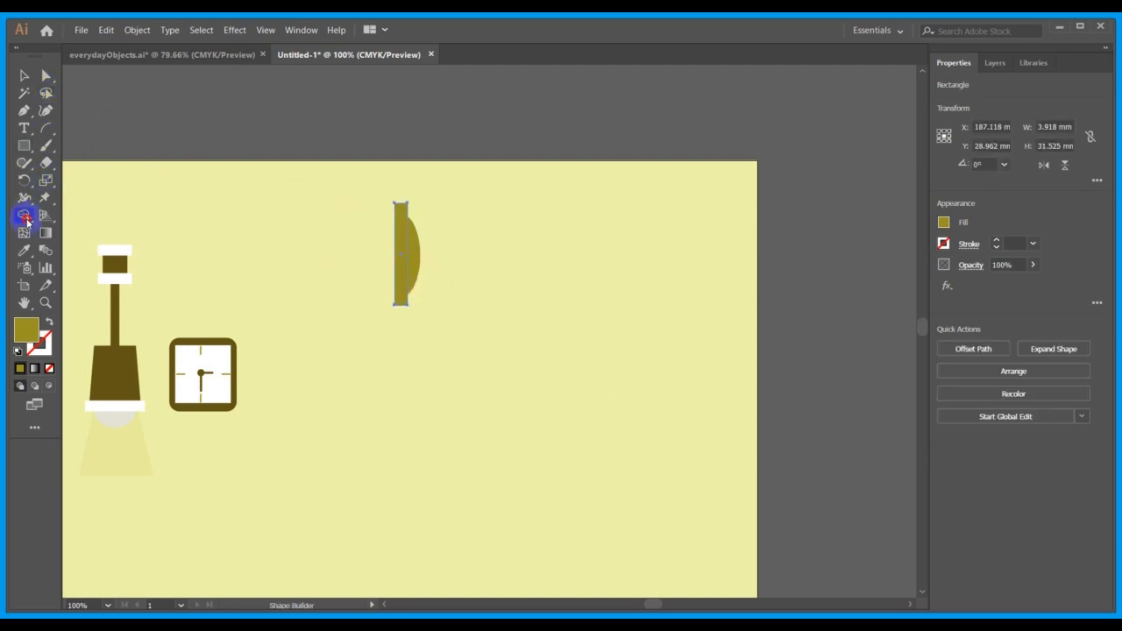
{"action": "double_click", "coordinate": [25, 218]}
{"action": "left_click", "coordinate": [648, 505]}
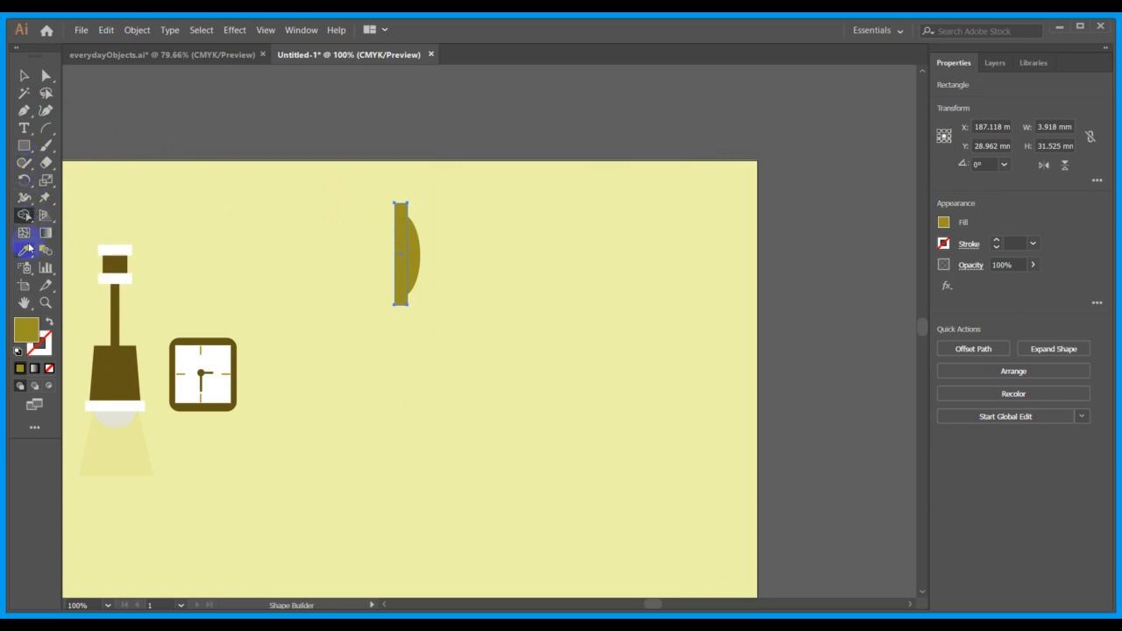
{"action": "left_click", "coordinate": [116, 316]}
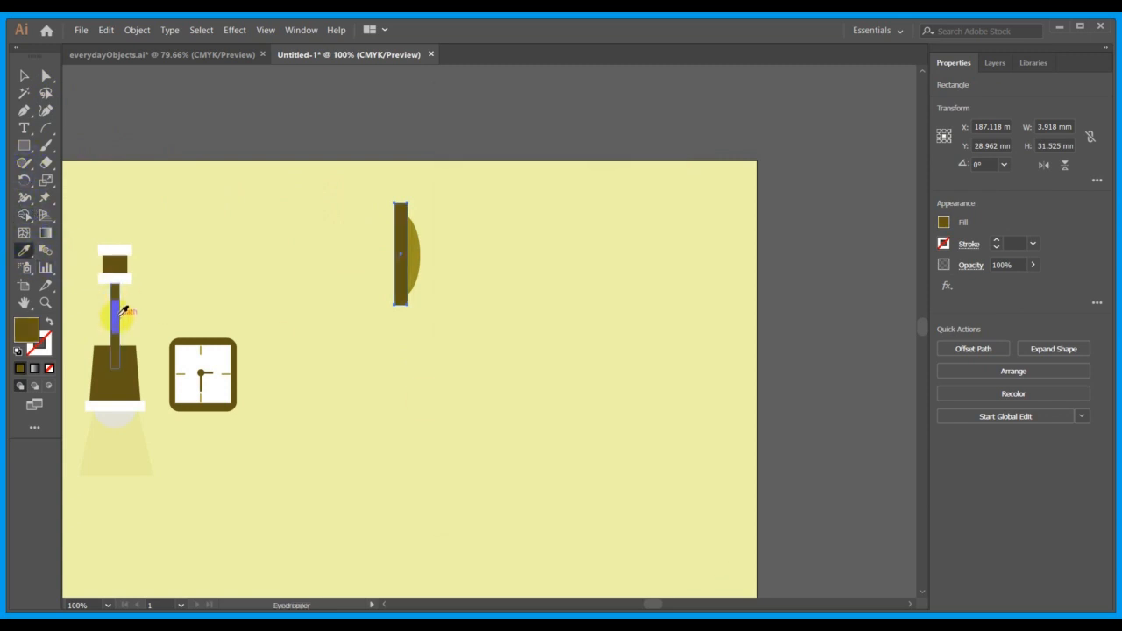
Trim the rectangle's excess outside the leaf outline with the Shape Builder, leaving only the dark left half.
{"action": "left_click_drag", "start_coordinate": [340, 160], "coordinate": [518, 355]}
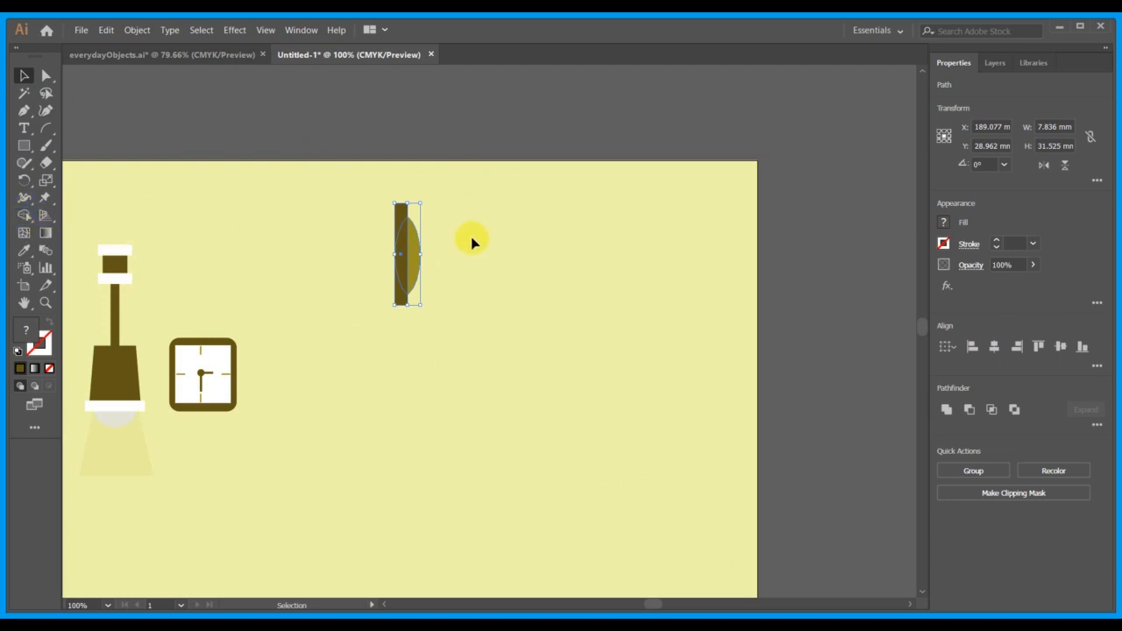
{"action": "left_click", "coordinate": [24, 215]}
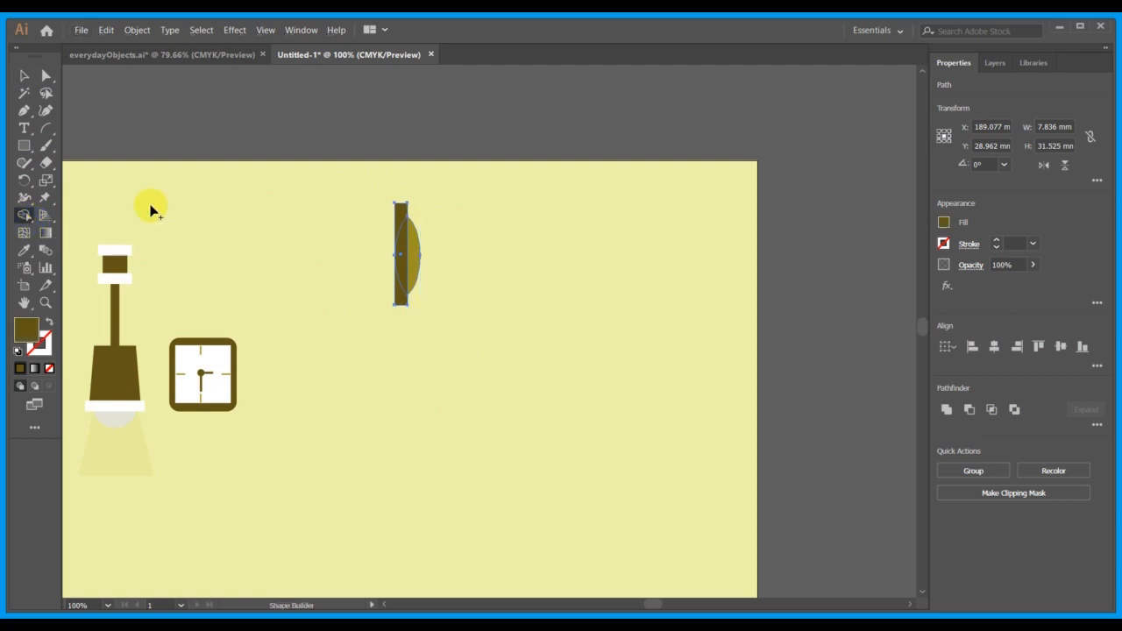
{"action": "left_click", "coordinate": [401, 213], "text": "alt"}
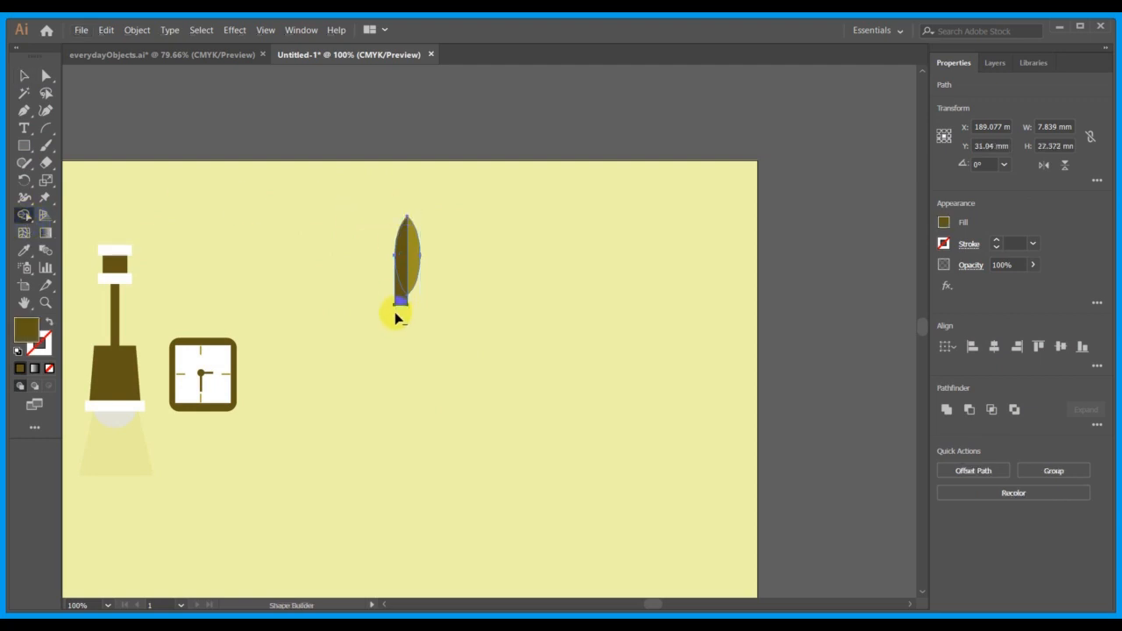
{"action": "left_click", "coordinate": [25, 76]}
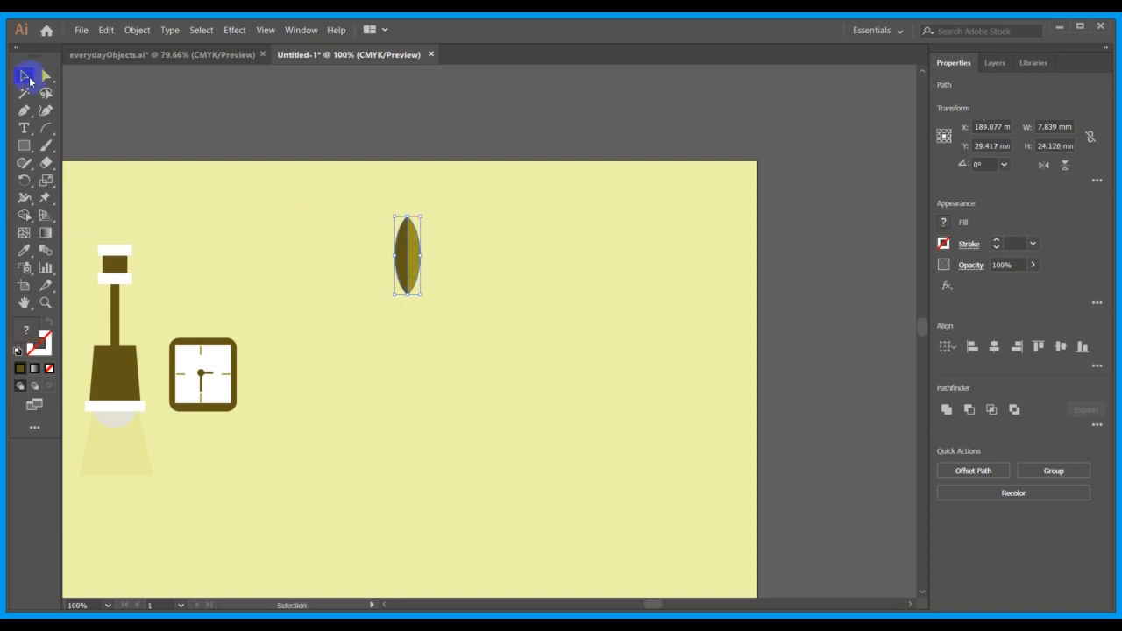
{"action": "left_click", "coordinate": [219, 115]}
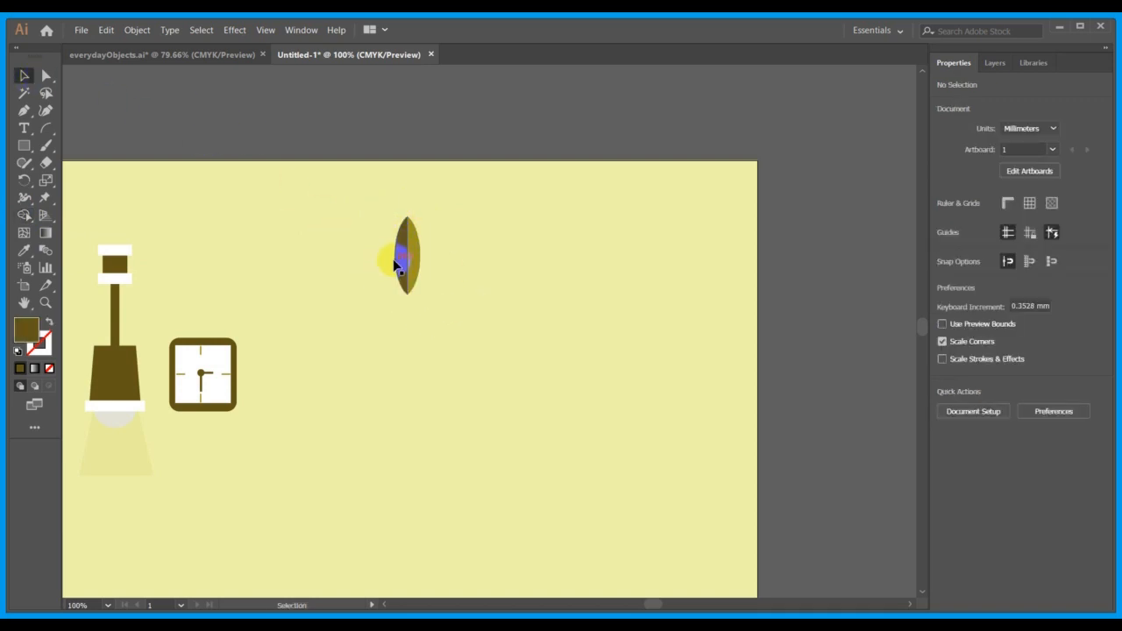
{"action": "left_click_drag", "start_coordinate": [397, 259], "coordinate": [369, 263]}
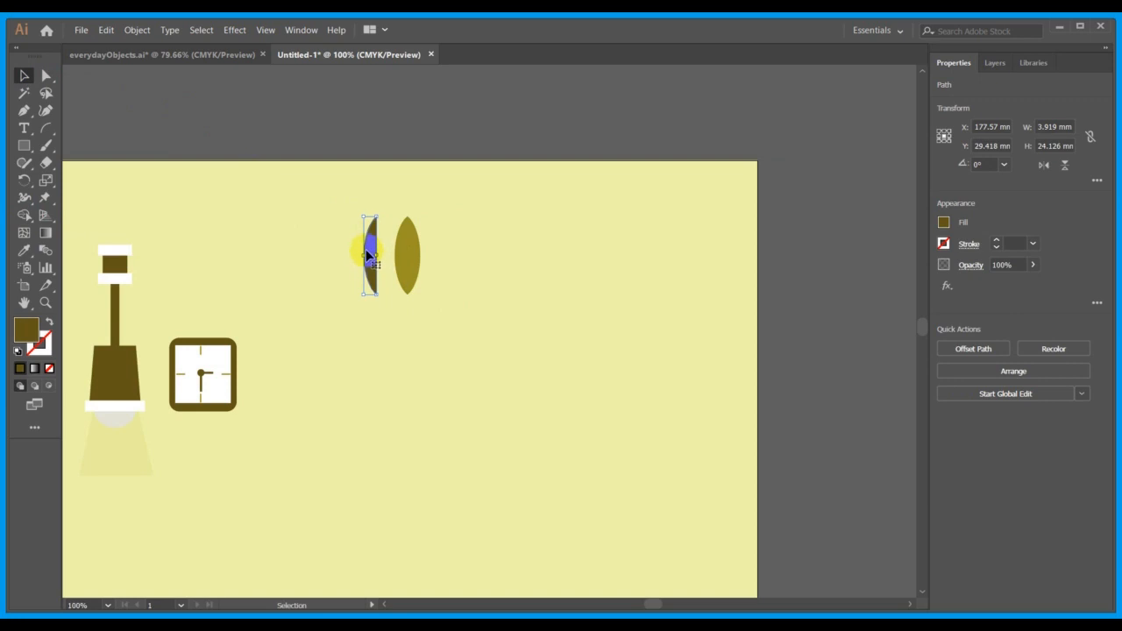
{"action": "key", "text": "ctrl+z"}
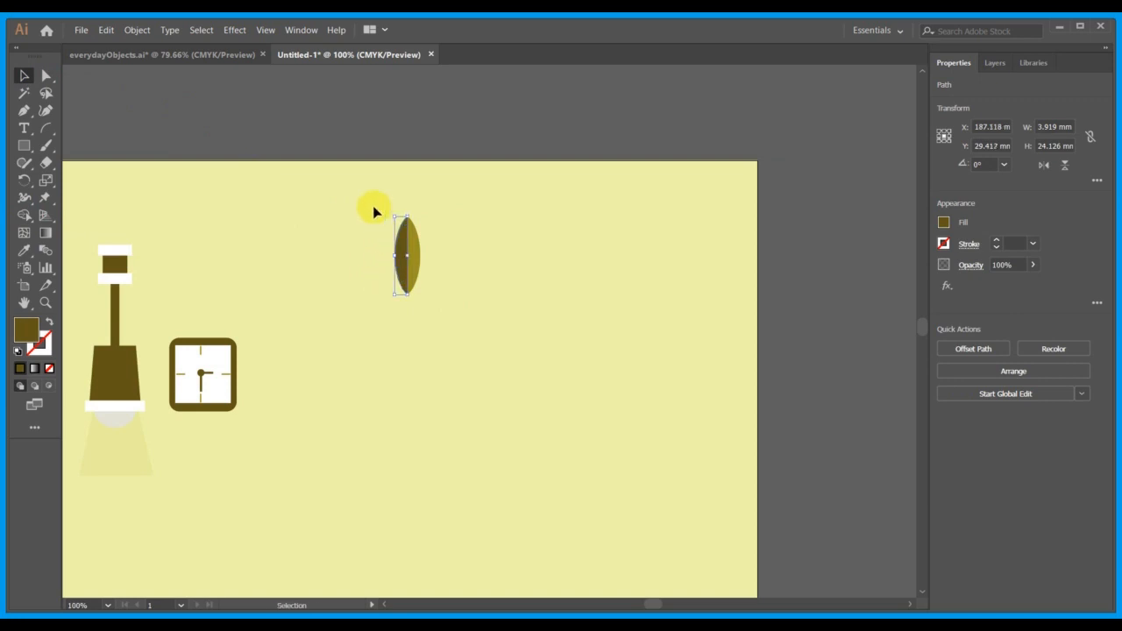
Group the two leaf halves and move the leaf about 8.5 mm left and 9 mm up.
{"action": "left_click_drag", "start_coordinate": [463, 317], "coordinate": [464, 321]}
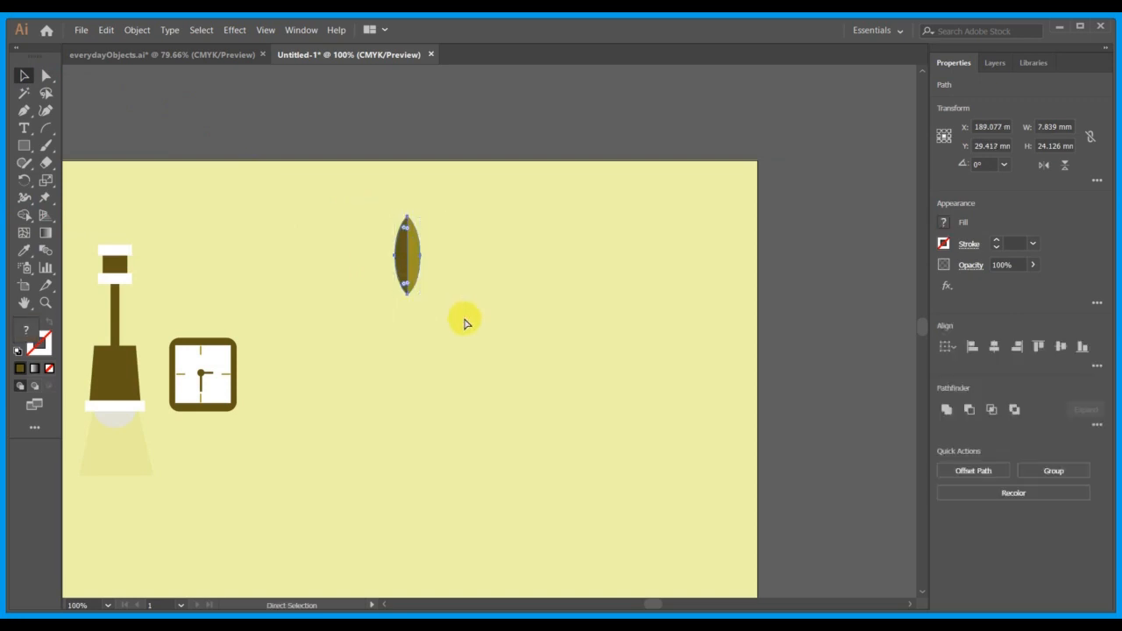
{"action": "key", "text": "ctrl+g"}
{"action": "left_click", "coordinate": [465, 322]}
{"action": "left_click_drag", "start_coordinate": [411, 252], "coordinate": [387, 239]}
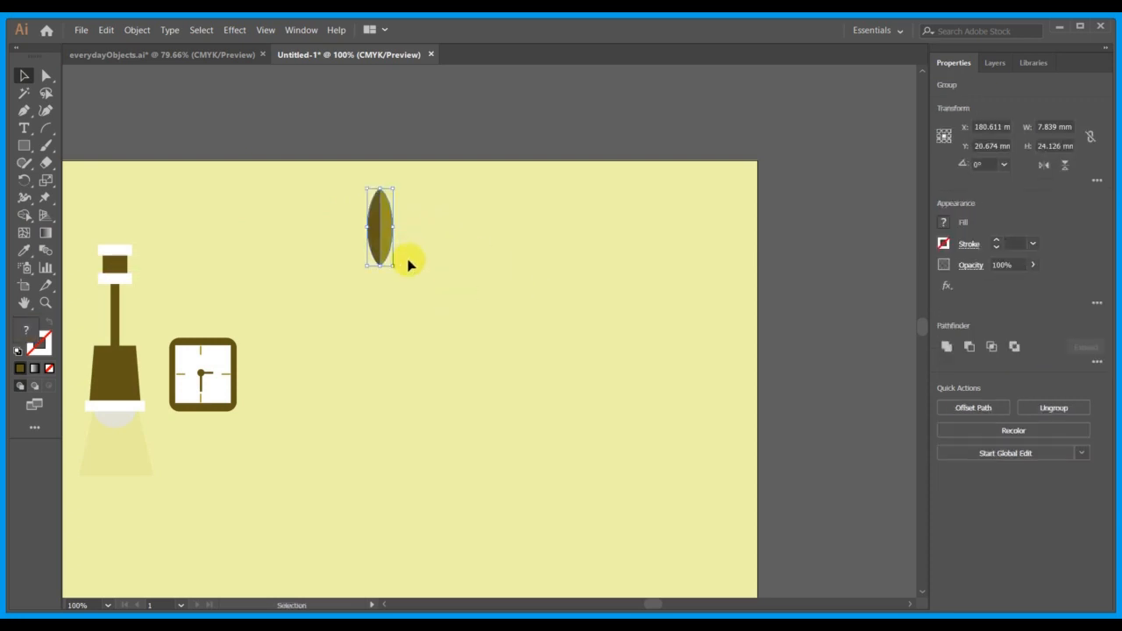
{"action": "left_click", "coordinate": [468, 296]}
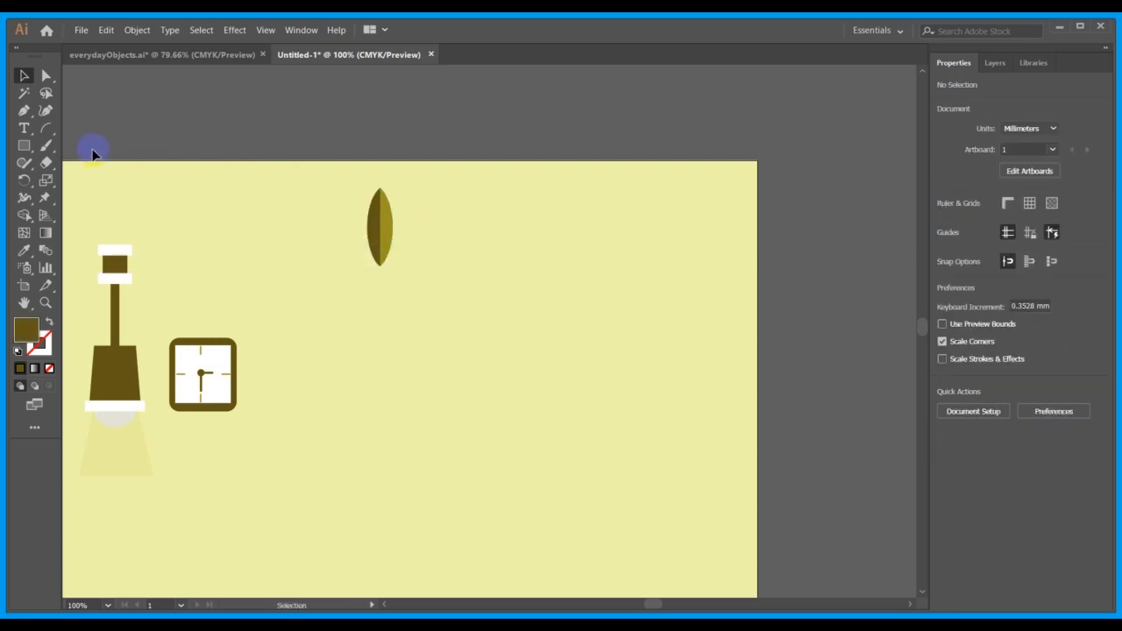
{"action": "left_click_drag", "start_coordinate": [29, 145], "coordinate": [283, 220]}
{"action": "left_click", "coordinate": [281, 221]}
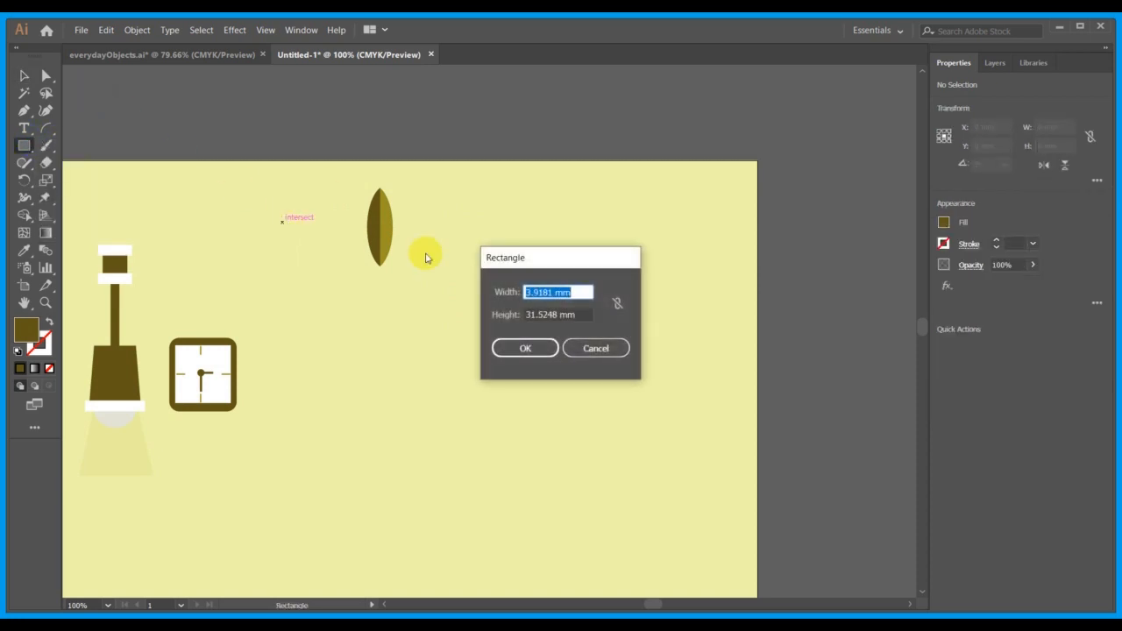
{"action": "left_click", "coordinate": [595, 349]}
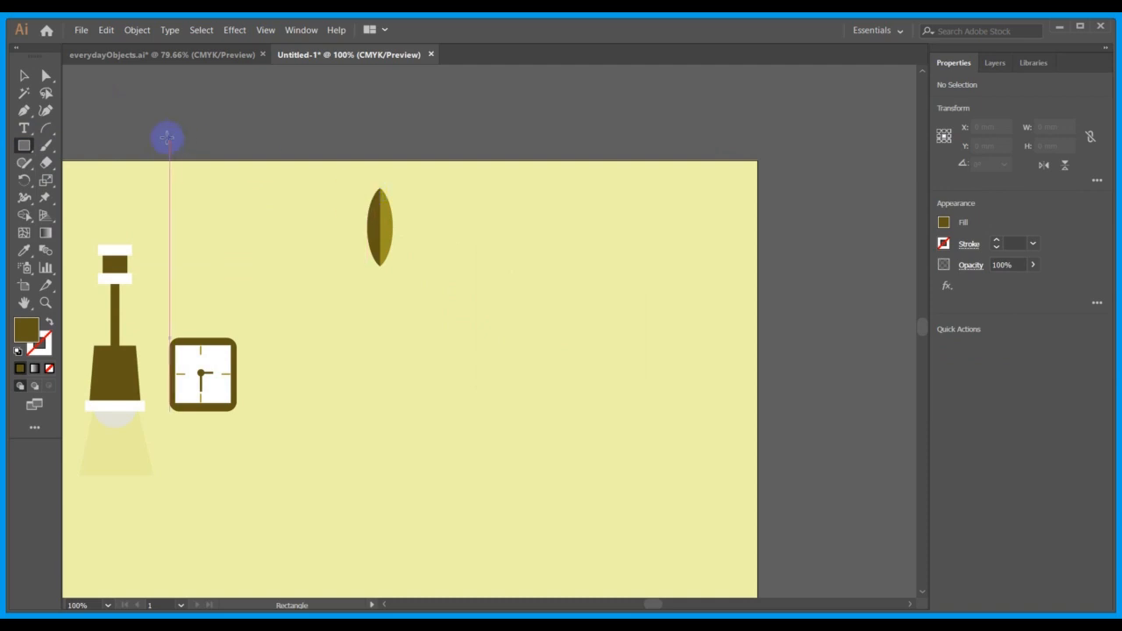
Ungroup the leaf and separate its parts, moving the dark half about 19 mm left and the olive leaf about 28.5 mm right.
{"action": "left_click", "coordinate": [23, 76]}
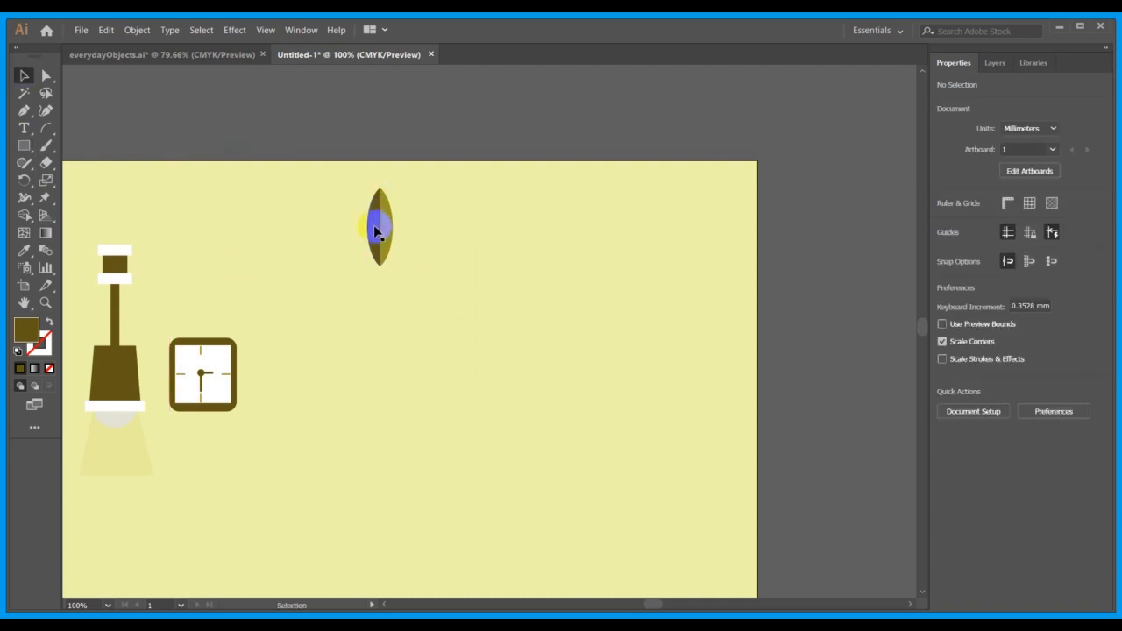
{"action": "left_click", "coordinate": [372, 228]}
{"action": "right_click", "coordinate": [372, 230]}
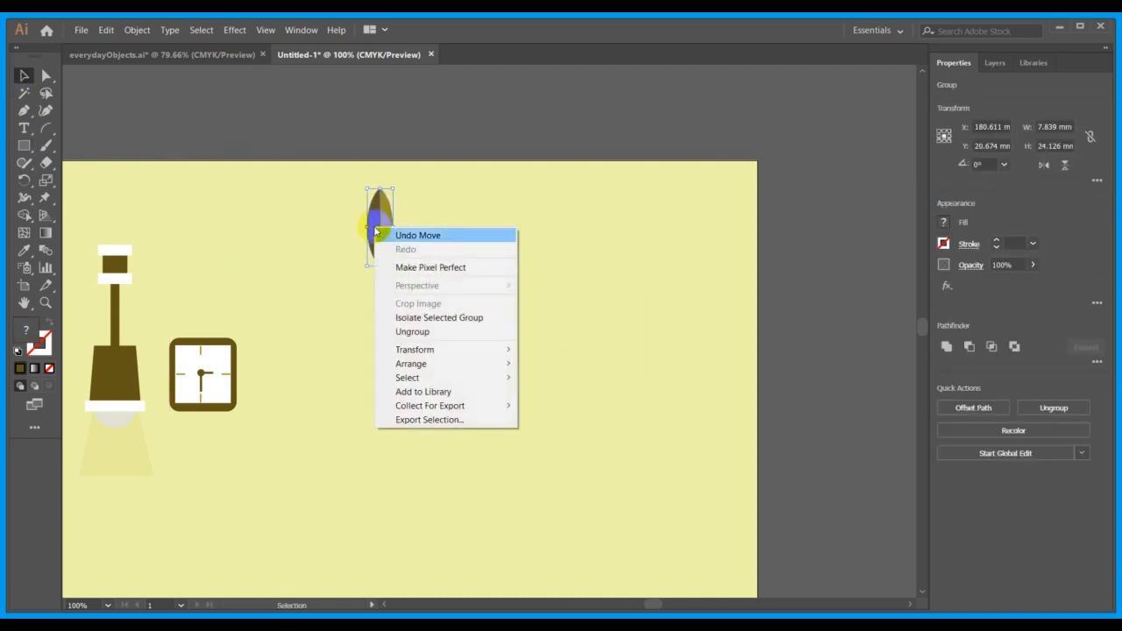
{"action": "left_click", "coordinate": [439, 328]}
{"action": "left_click", "coordinate": [439, 326]}
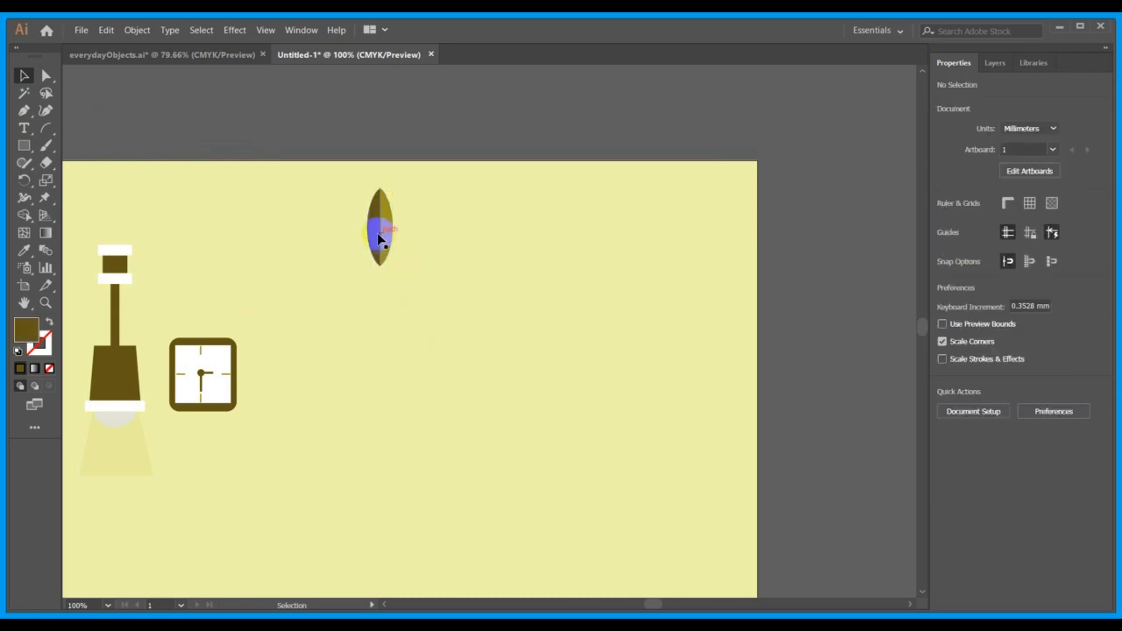
{"action": "left_click_drag", "start_coordinate": [377, 232], "coordinate": [315, 233]}
{"action": "left_click", "coordinate": [456, 271]}
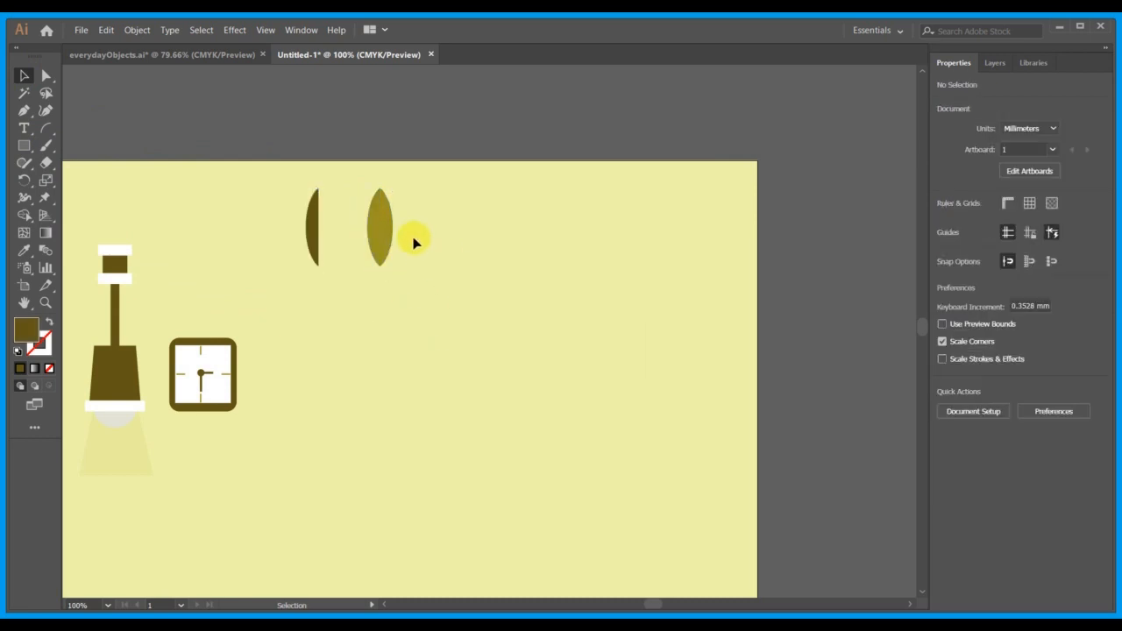
{"action": "left_click_drag", "start_coordinate": [384, 229], "coordinate": [475, 248]}
Draw a rectangle about 8.7 by 33 mm over the olive leaf's left half and fill it with the dark half's brown.
{"action": "left_click", "coordinate": [32, 148]}
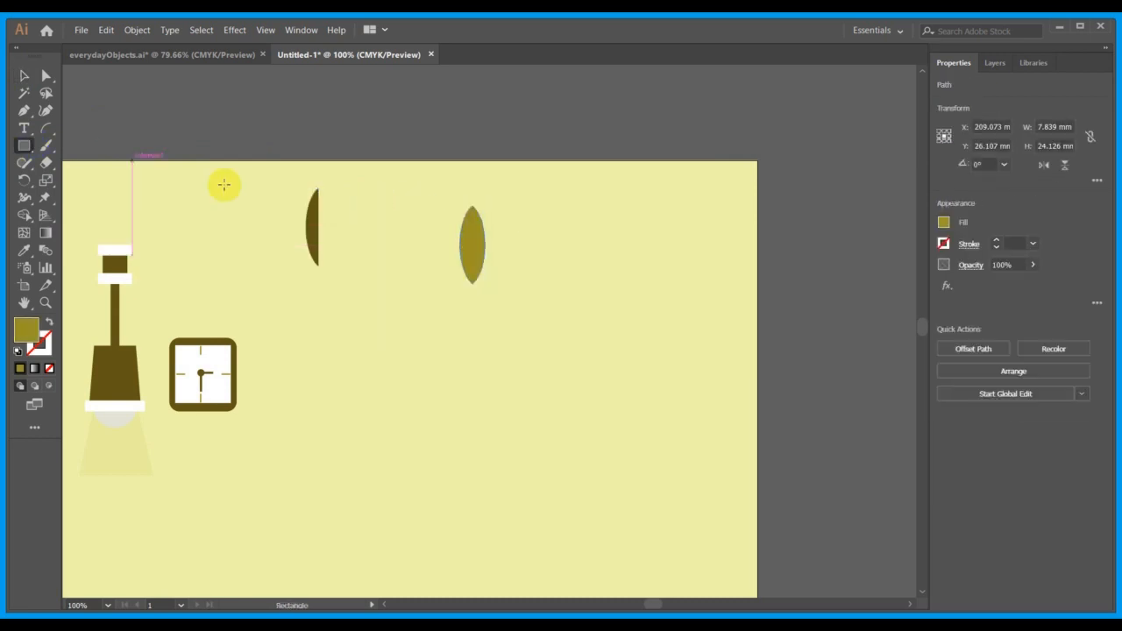
{"action": "left_click_drag", "start_coordinate": [440, 189], "coordinate": [474, 295]}
{"action": "left_click", "coordinate": [23, 75]}
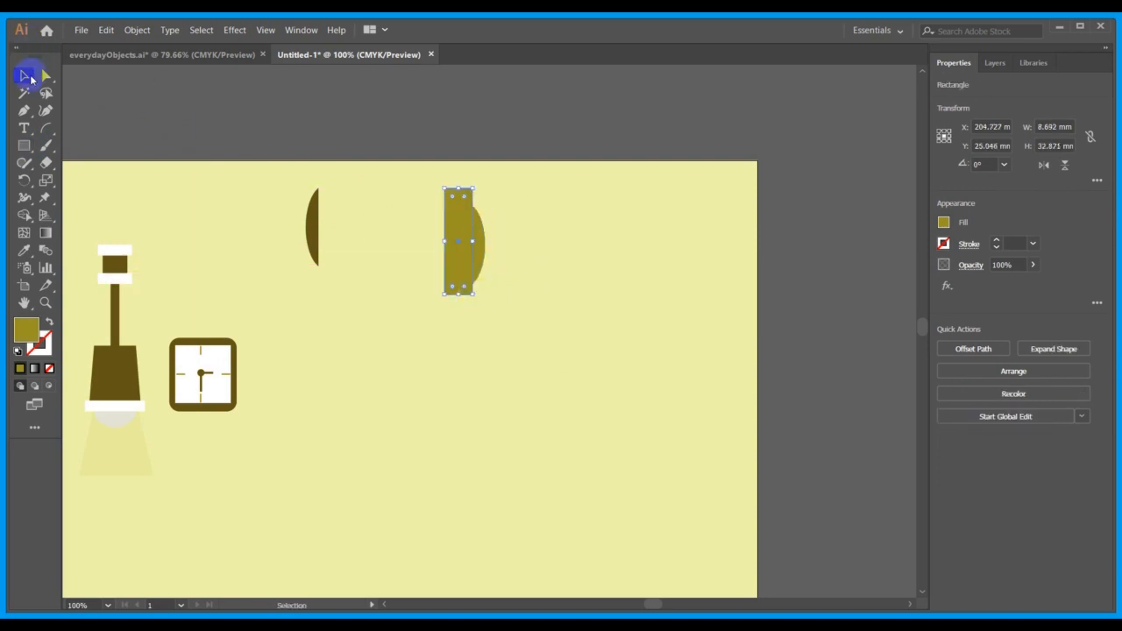
{"action": "left_click", "coordinate": [24, 251]}
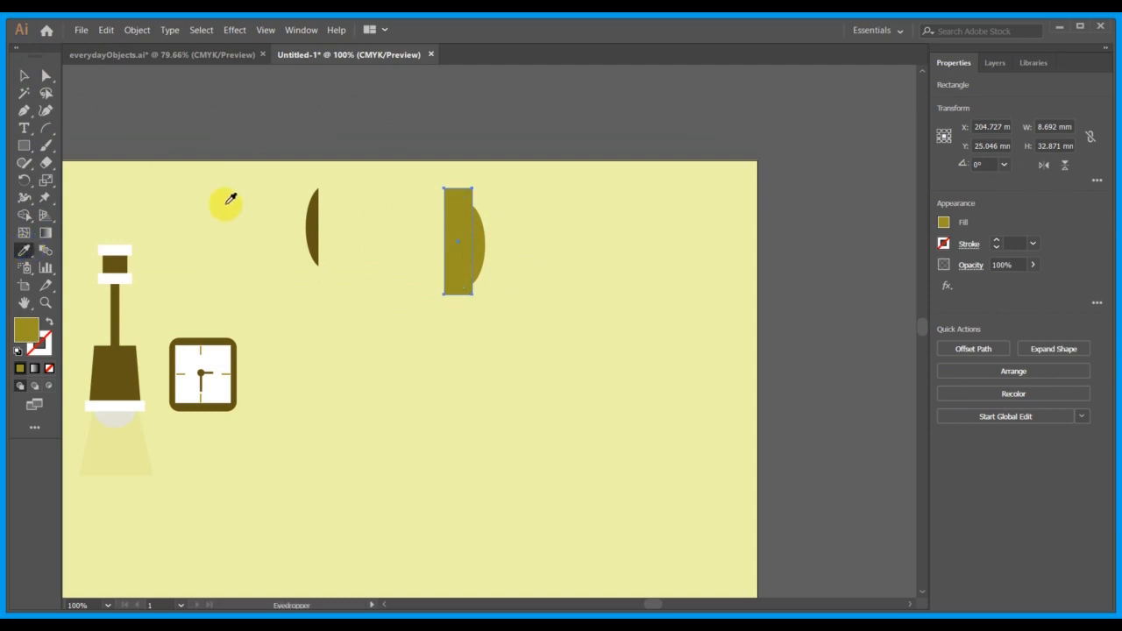
{"action": "left_click", "coordinate": [314, 230]}
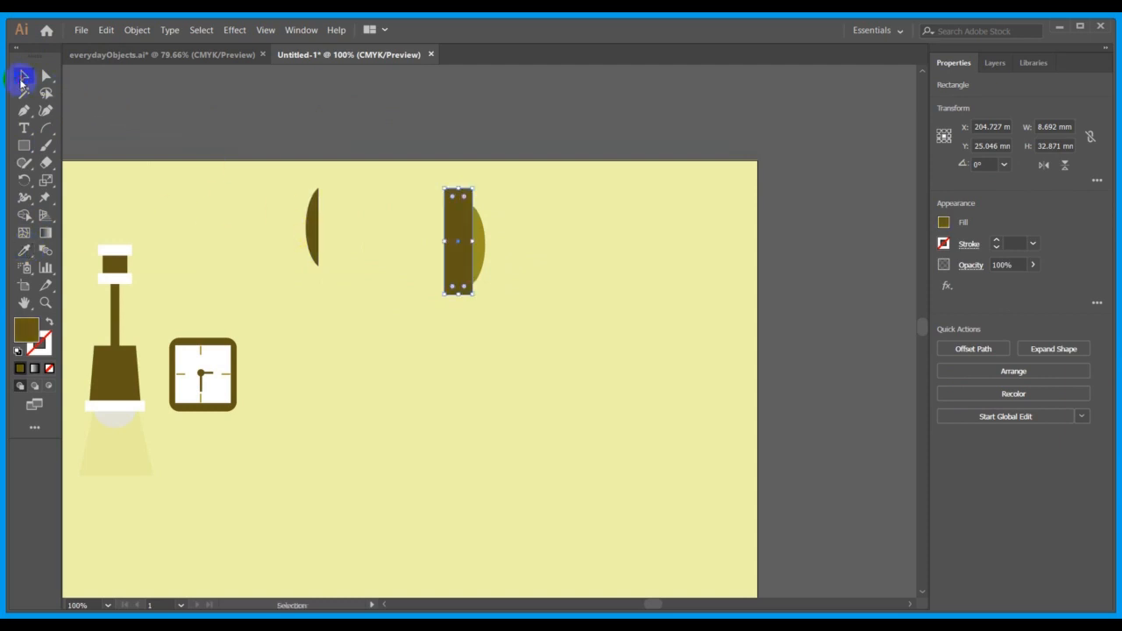
Divide the brown rectangle and the olive leaf into separate pieces with the Pathfinder and move the resulting group about 2.5 mm left.
{"action": "left_click_drag", "start_coordinate": [408, 172], "coordinate": [574, 369]}
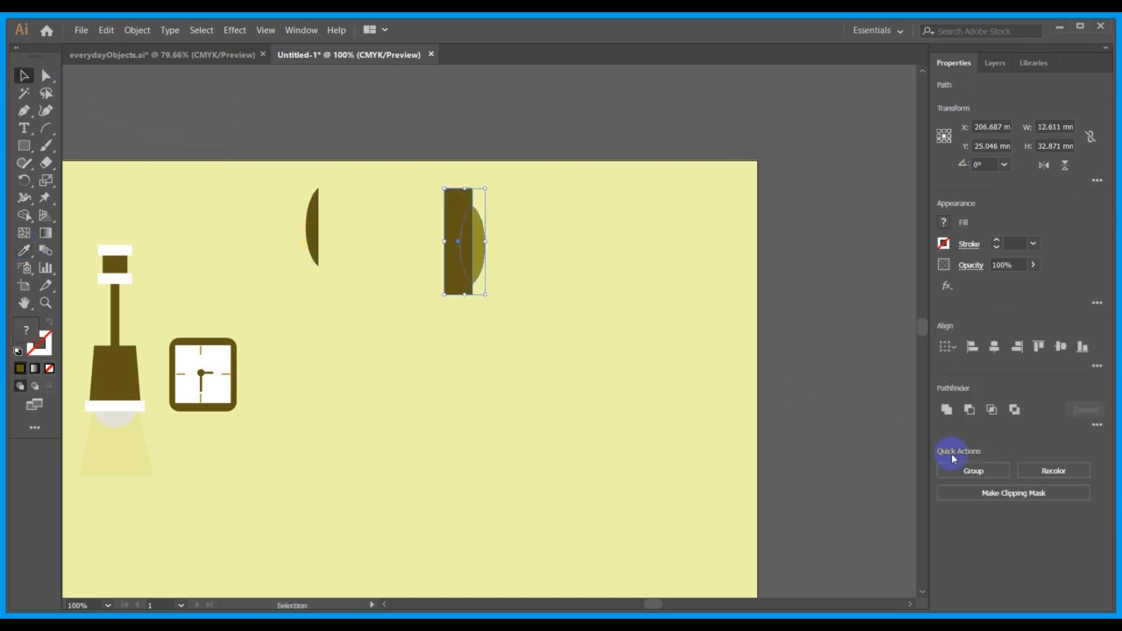
{"action": "left_click", "coordinate": [1093, 420]}
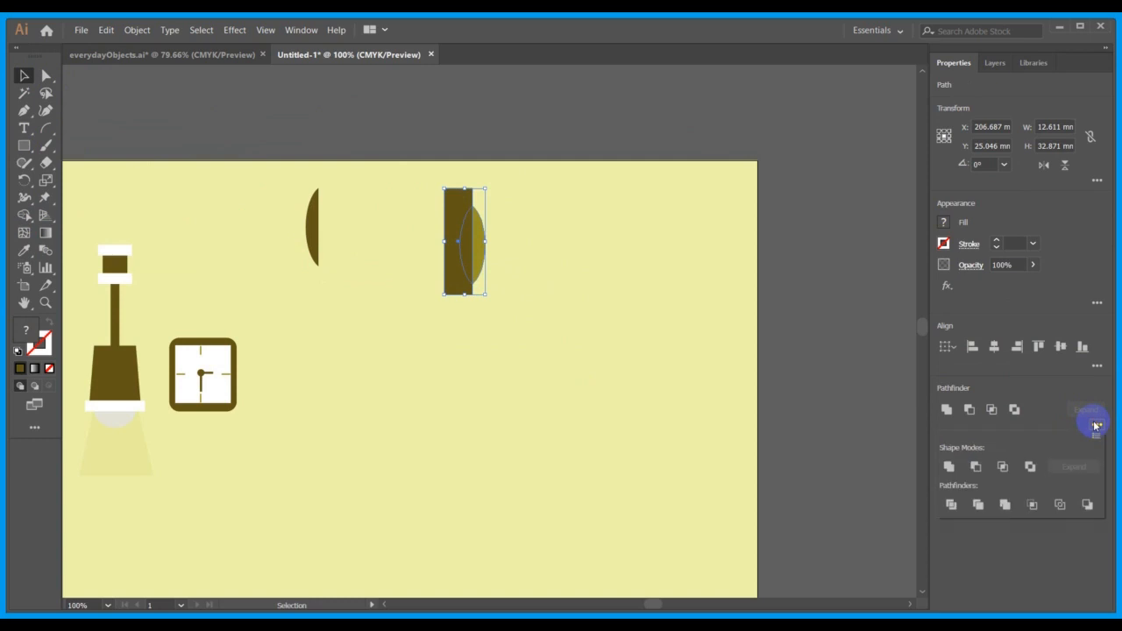
{"action": "left_click", "coordinate": [953, 506]}
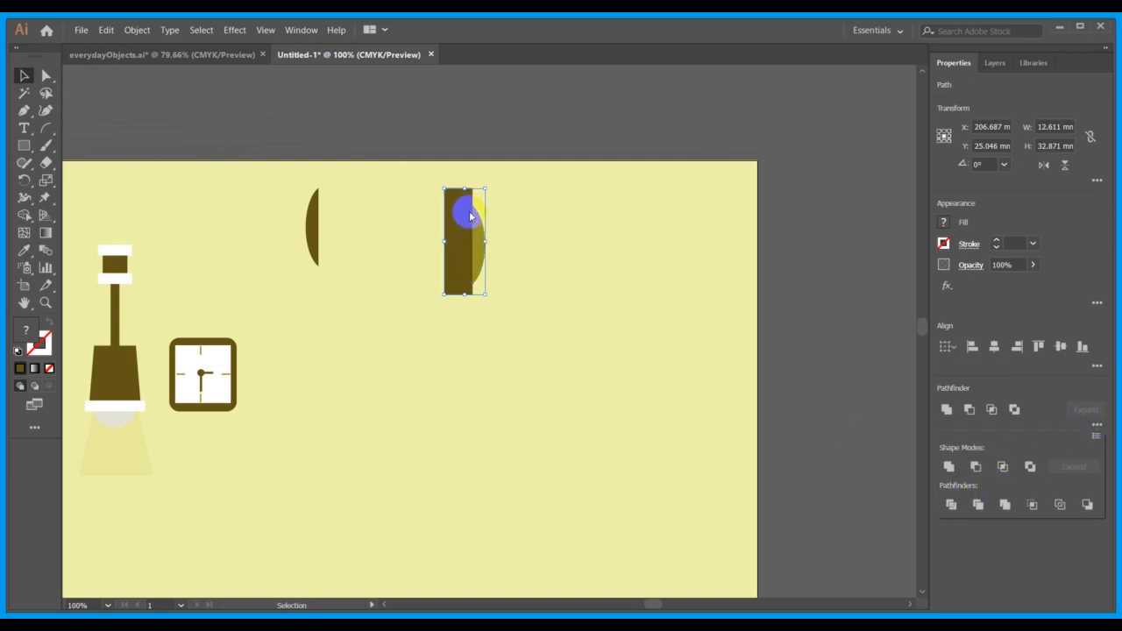
{"action": "left_click", "coordinate": [545, 218]}
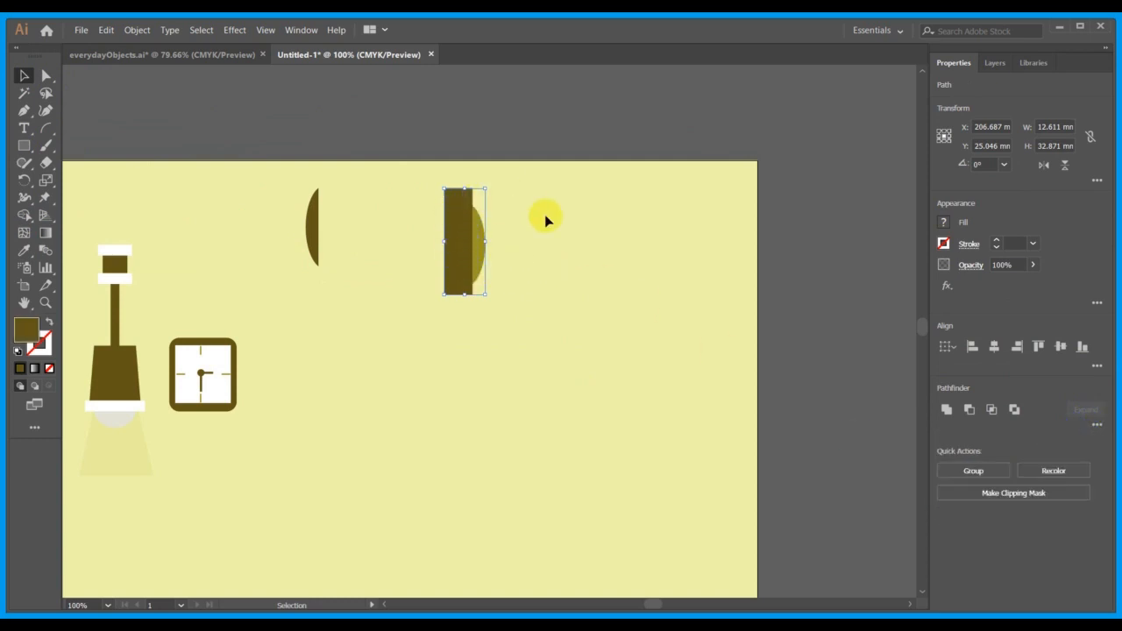
{"action": "left_click", "coordinate": [546, 220]}
{"action": "left_click_drag", "start_coordinate": [459, 213], "coordinate": [423, 213]}
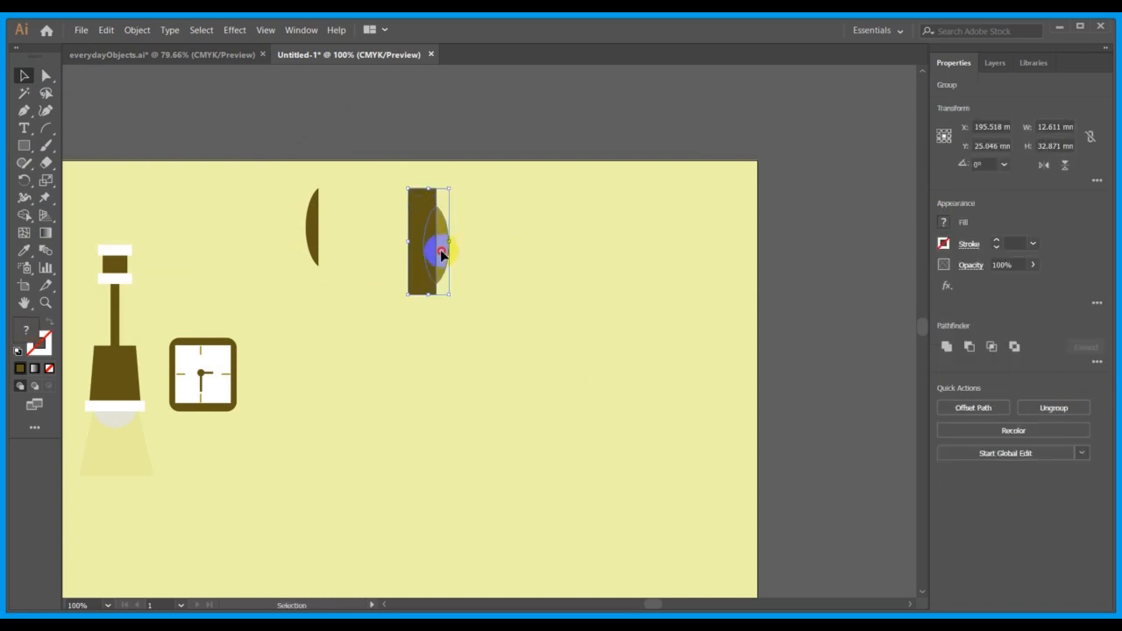
{"action": "left_click_drag", "start_coordinate": [439, 253], "coordinate": [468, 256]}
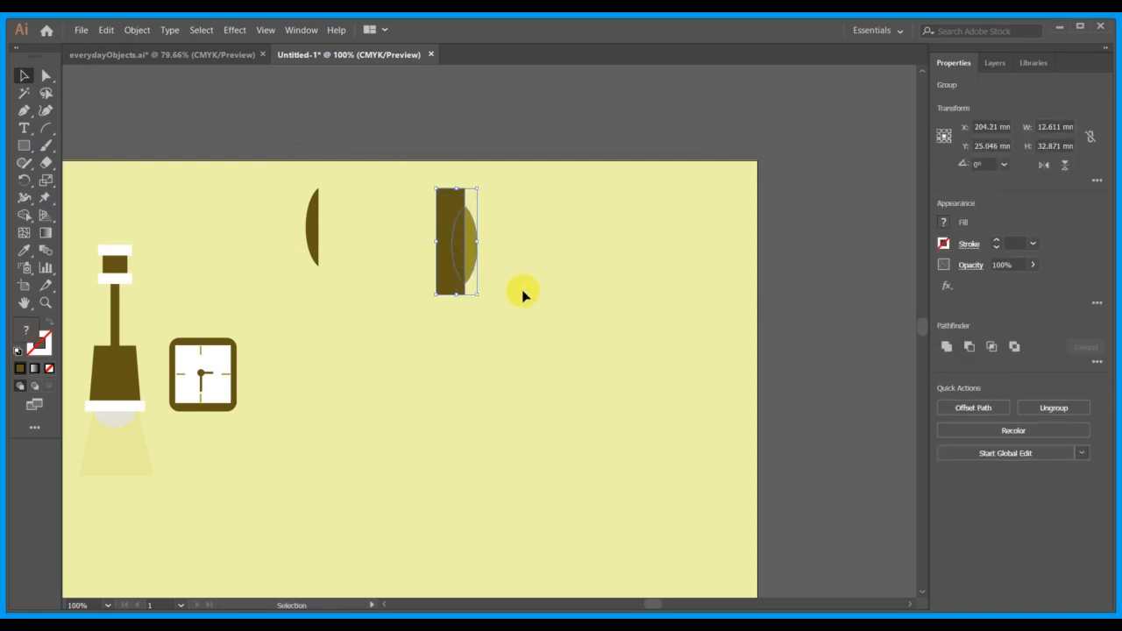
Delete the rectangle piece outside the leaf outline from the divided group and move the two-tone leaf about 8.5 mm left.
{"action": "double_click", "coordinate": [446, 210]}
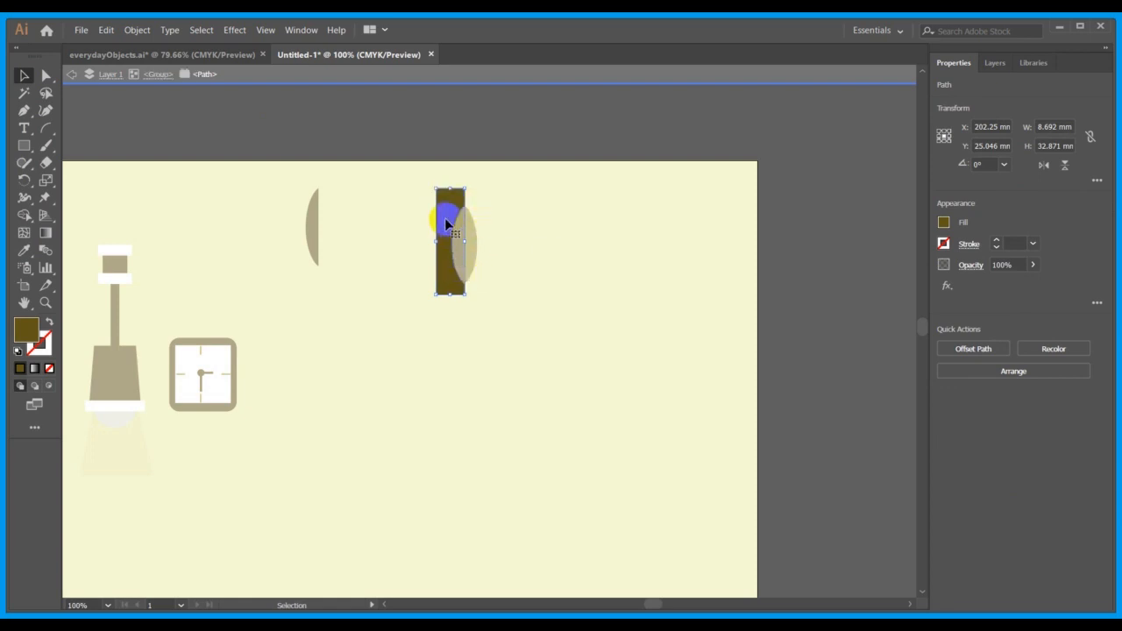
{"action": "key", "text": "Delete"}
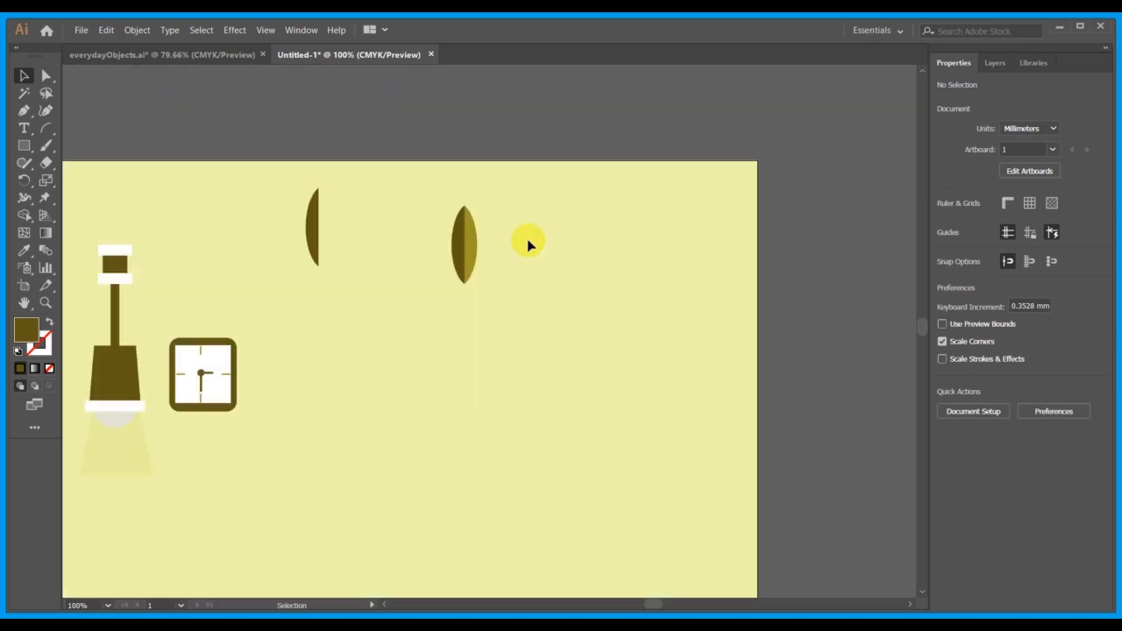
{"action": "double_click", "coordinate": [528, 239]}
{"action": "left_click_drag", "start_coordinate": [462, 246], "coordinate": [434, 247]}
{"action": "left_click", "coordinate": [521, 302]}
{"action": "scroll", "coordinate": [522, 303], "scroll_direction": "left", "scroll_amount": 5}
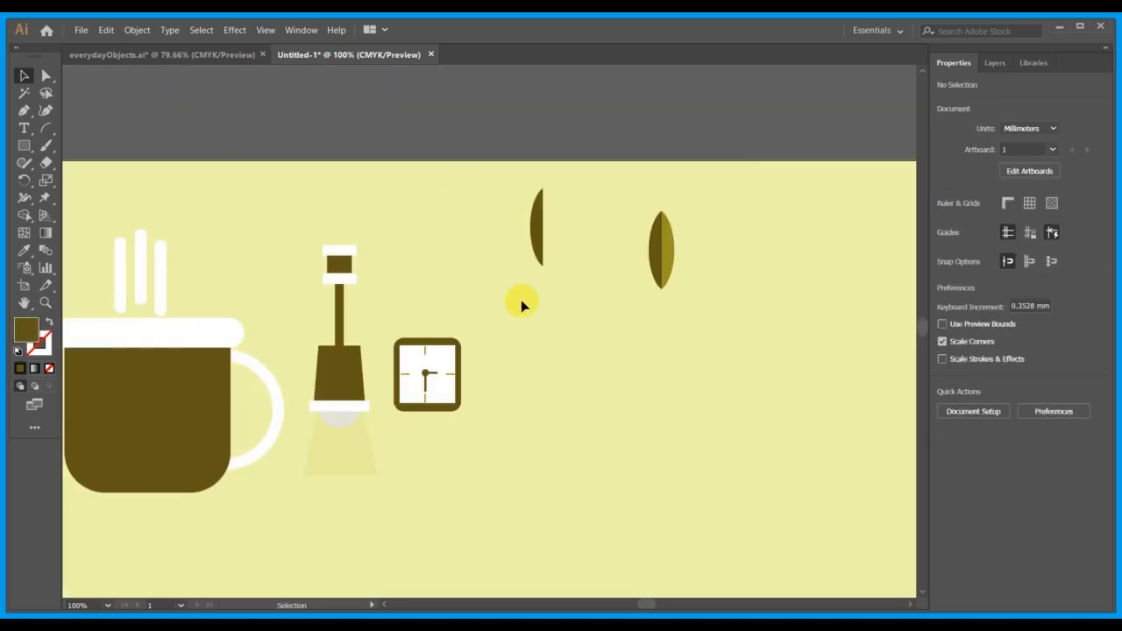
Enlarge the two-tone leaf to about 21 by 42 mm and delete the leftover dark half-leaf above the clock.
{"action": "left_click", "coordinate": [671, 283]}
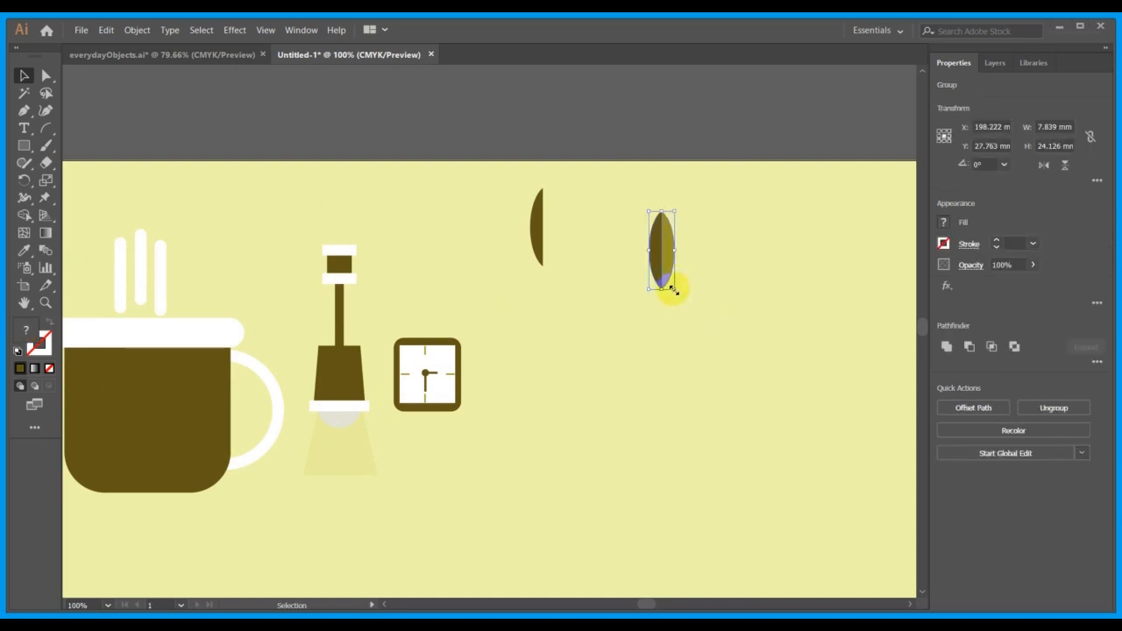
{"action": "left_click_drag", "start_coordinate": [673, 288], "coordinate": [718, 347]}
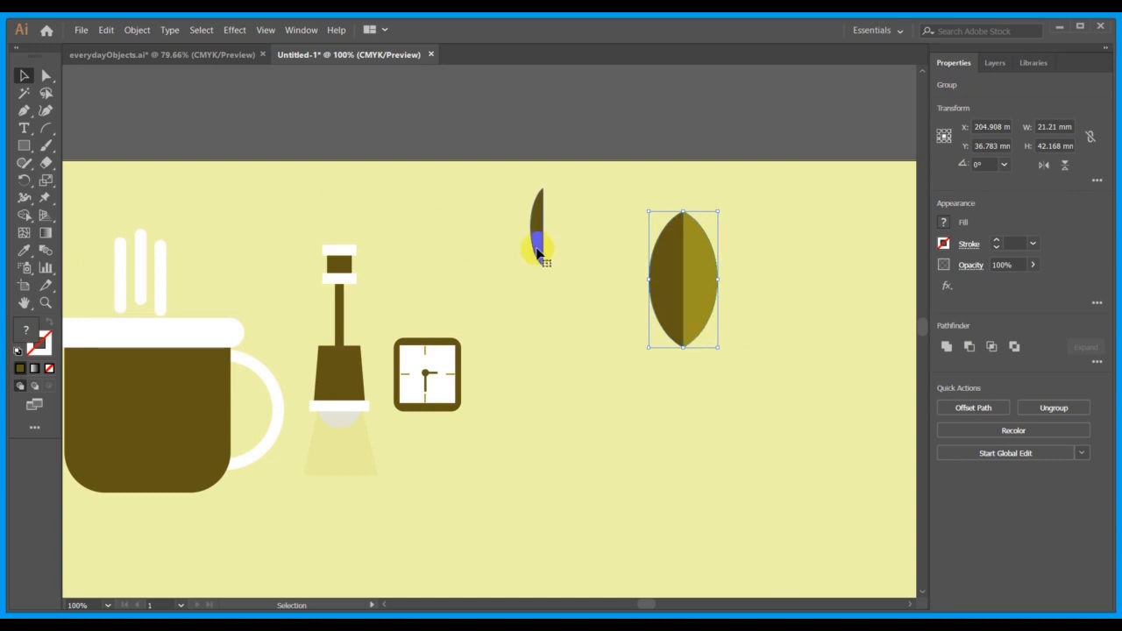
{"action": "left_click", "coordinate": [537, 252]}
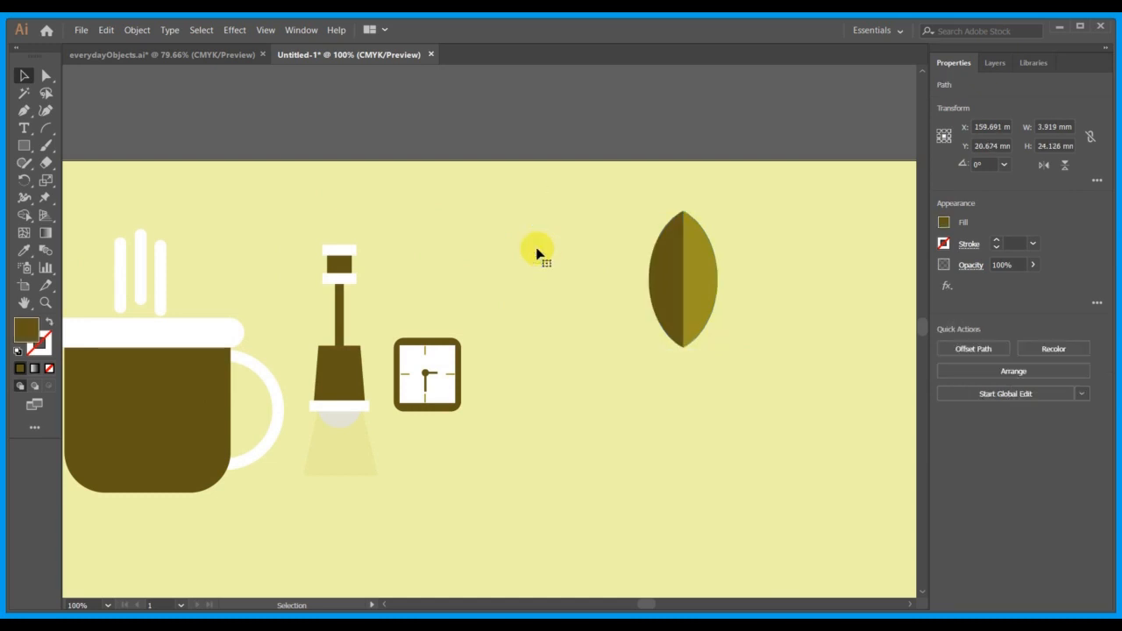
Check the potted plant in everydayObjects.ai, and in Untitled-1 draw a pot rim rectangle about 32.6 by 8.4 mm directly below the leaf.
{"action": "left_click", "coordinate": [198, 55]}
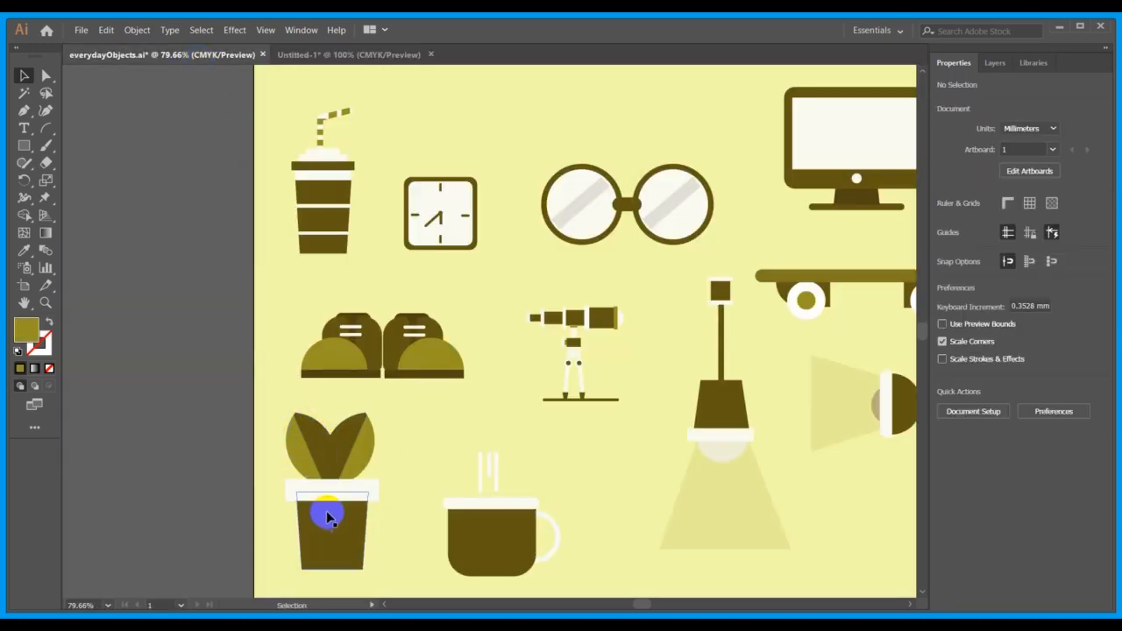
{"action": "left_click", "coordinate": [339, 55]}
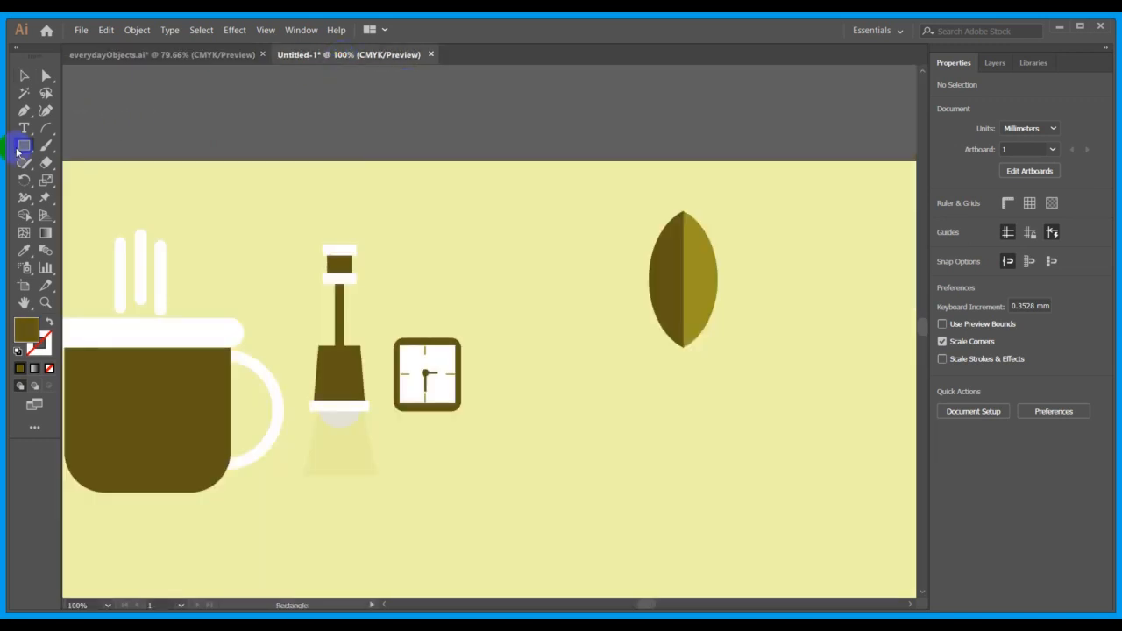
{"action": "left_click", "coordinate": [21, 148]}
{"action": "left_click_drag", "start_coordinate": [630, 349], "coordinate": [737, 376]}
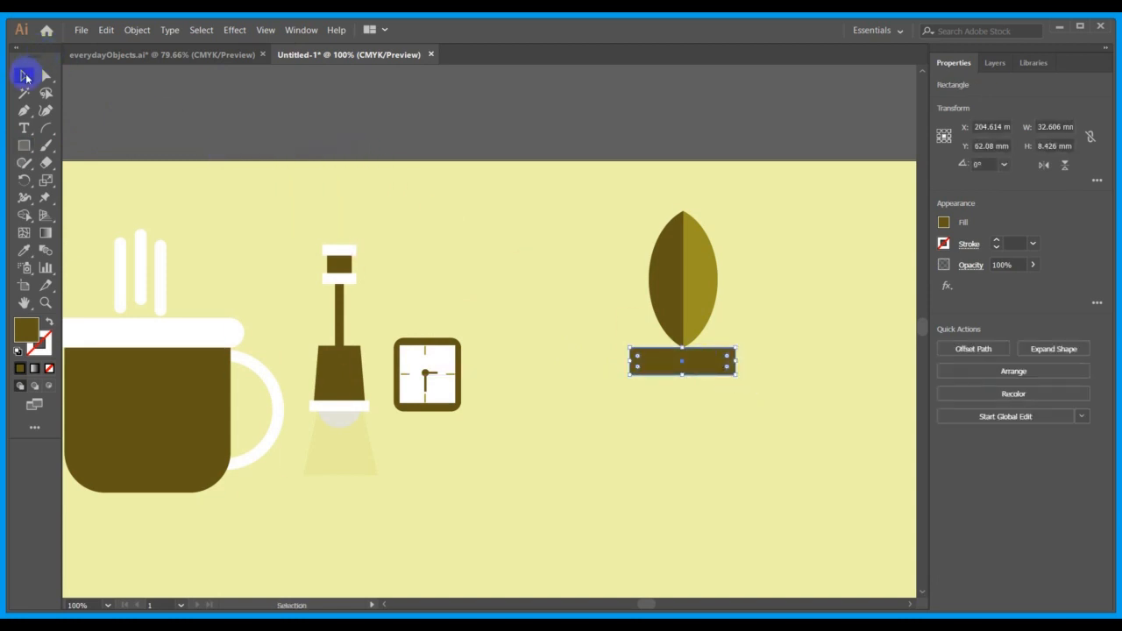
Fill the pot rim rectangle with the mug rim's white and move it about 3.5 mm up to cover the leaf's base.
{"action": "left_click", "coordinate": [24, 251]}
{"action": "left_click", "coordinate": [127, 332]}
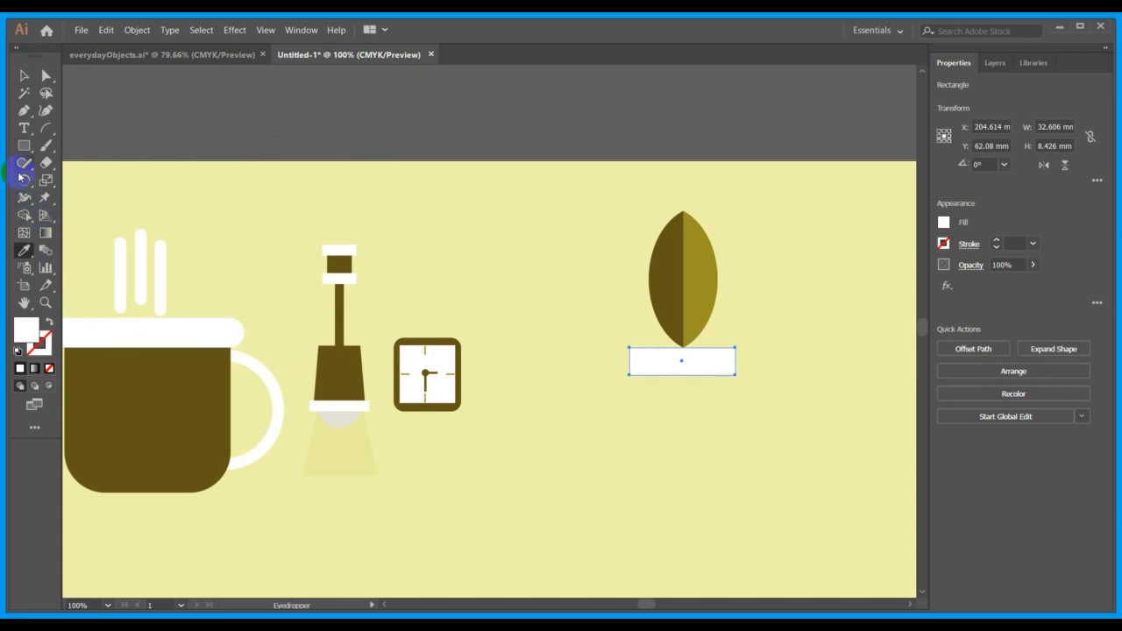
{"action": "left_click", "coordinate": [24, 75]}
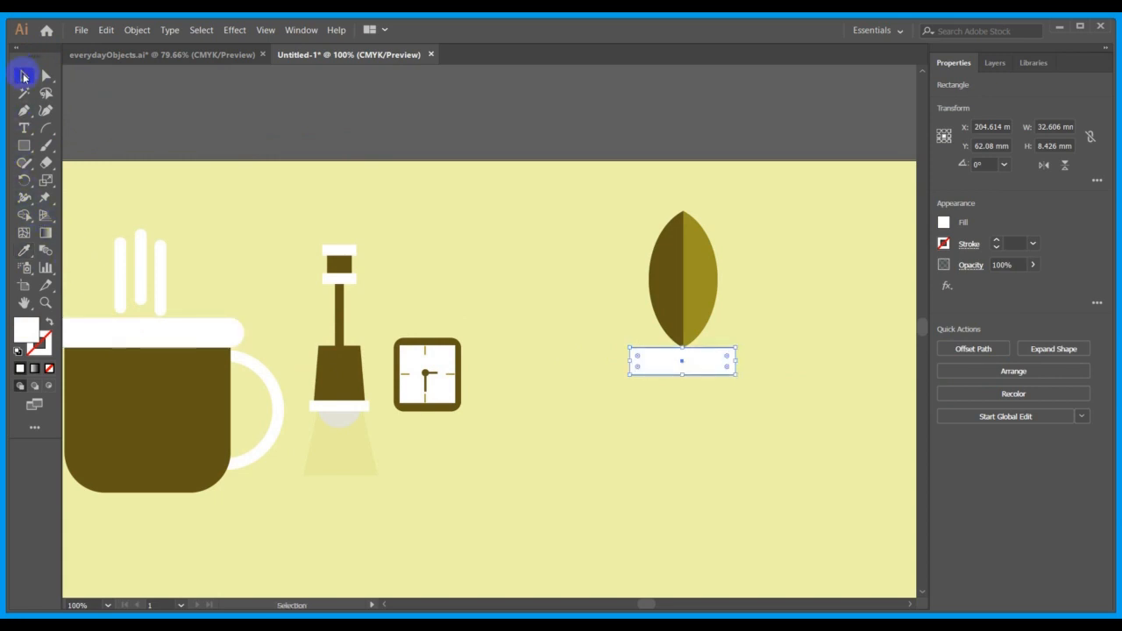
{"action": "left_click", "coordinate": [614, 341]}
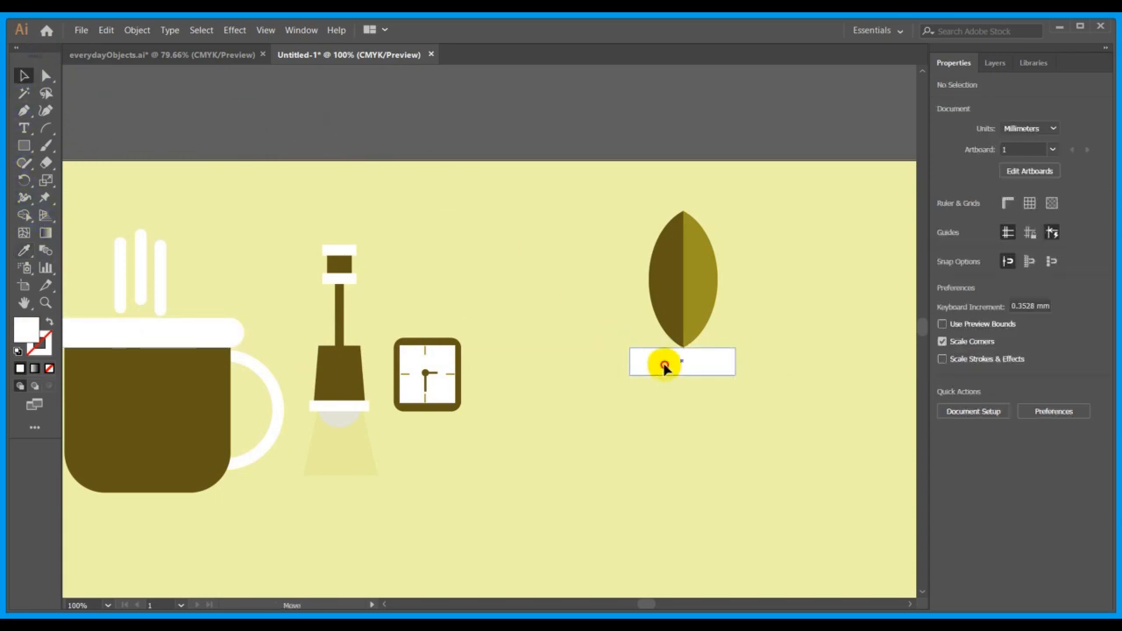
{"action": "left_click_drag", "start_coordinate": [664, 367], "coordinate": [659, 355]}
{"action": "left_click", "coordinate": [709, 401]}
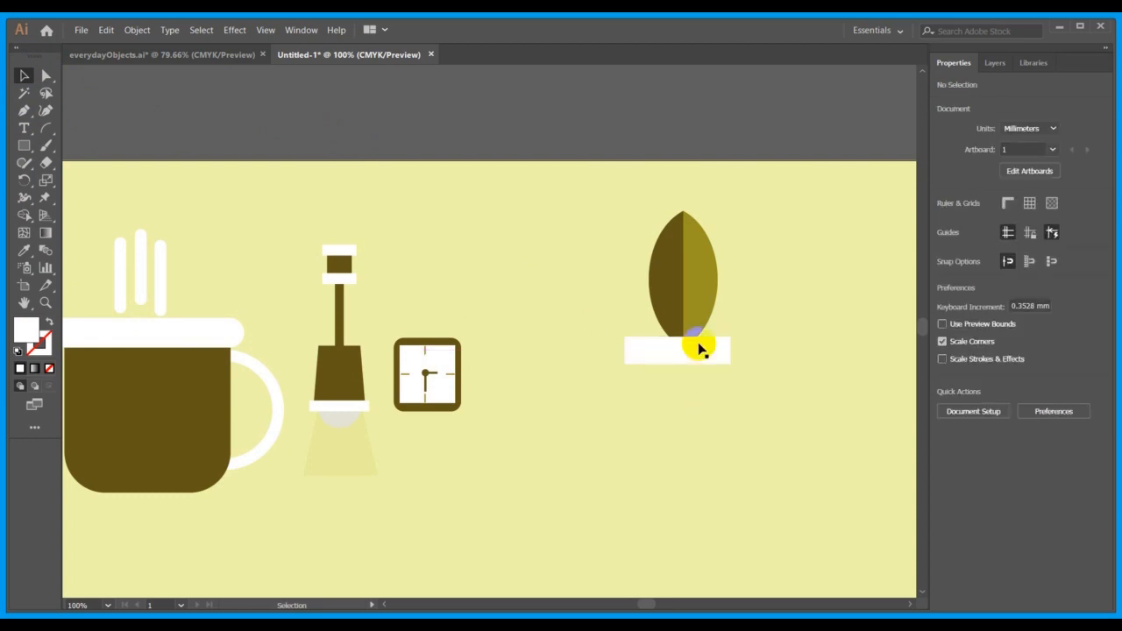
Duplicate the two-tone leaf in place and set the copy's rotation to 120°.
{"action": "left_click", "coordinate": [686, 294]}
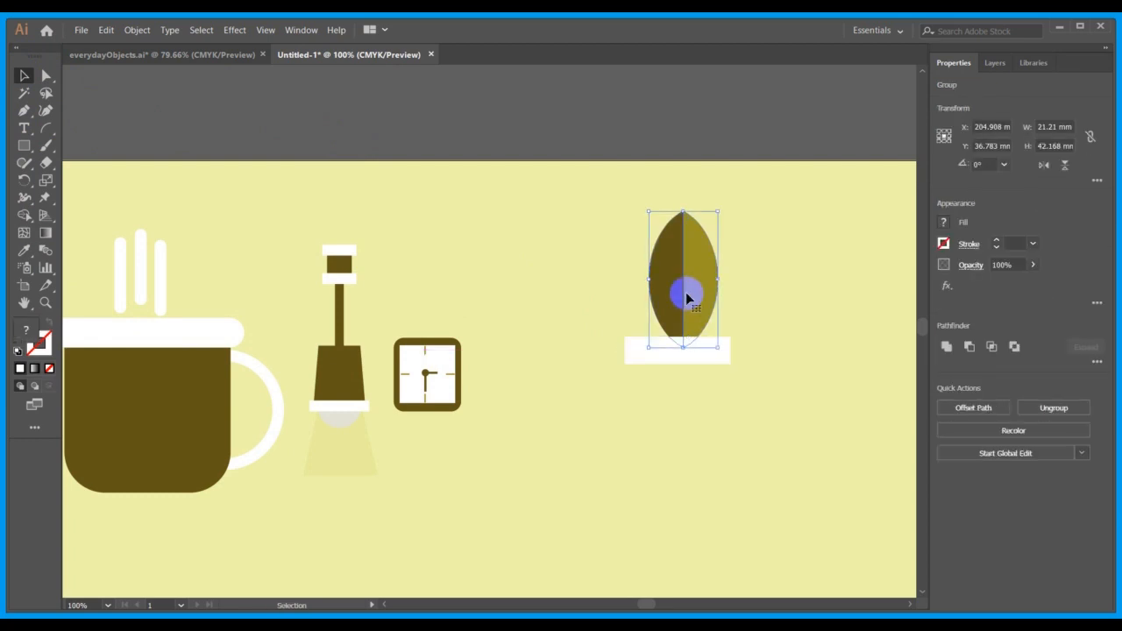
{"action": "left_click", "coordinate": [1005, 165]}
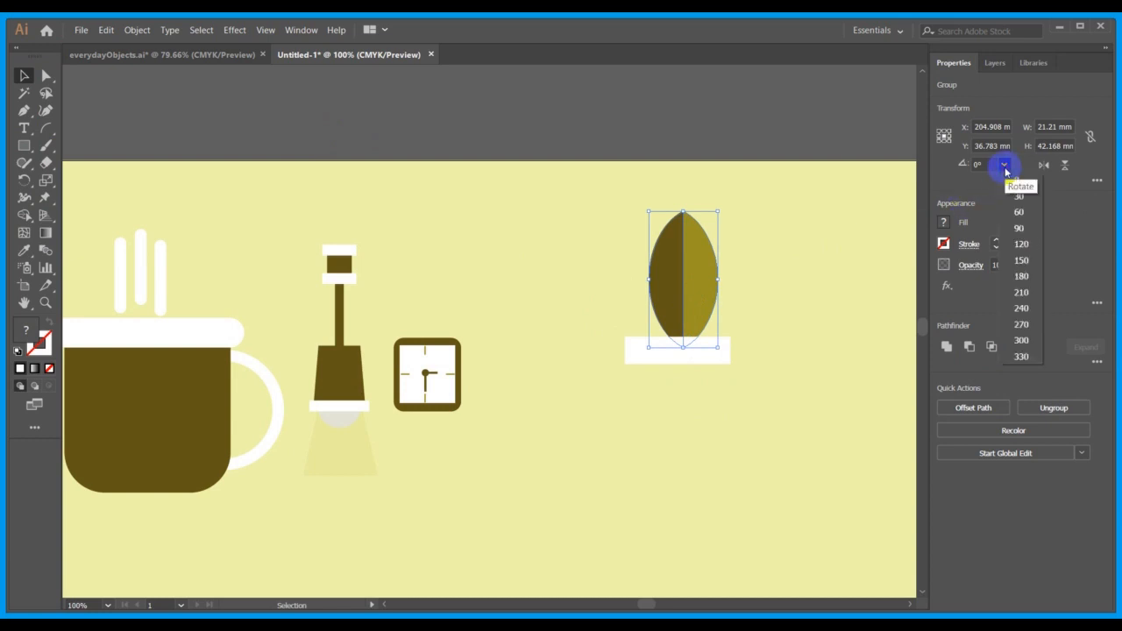
{"action": "left_click", "coordinate": [1023, 245]}
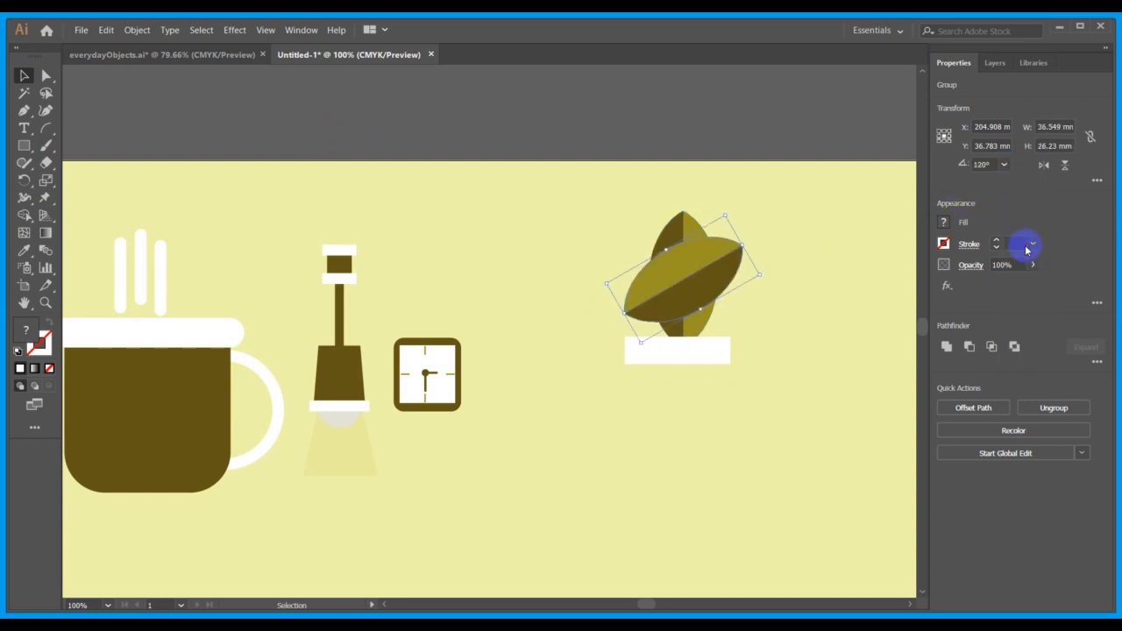
Try rotating the copied leaf to 180° and set it back to 120°.
{"action": "left_click", "coordinate": [1006, 166]}
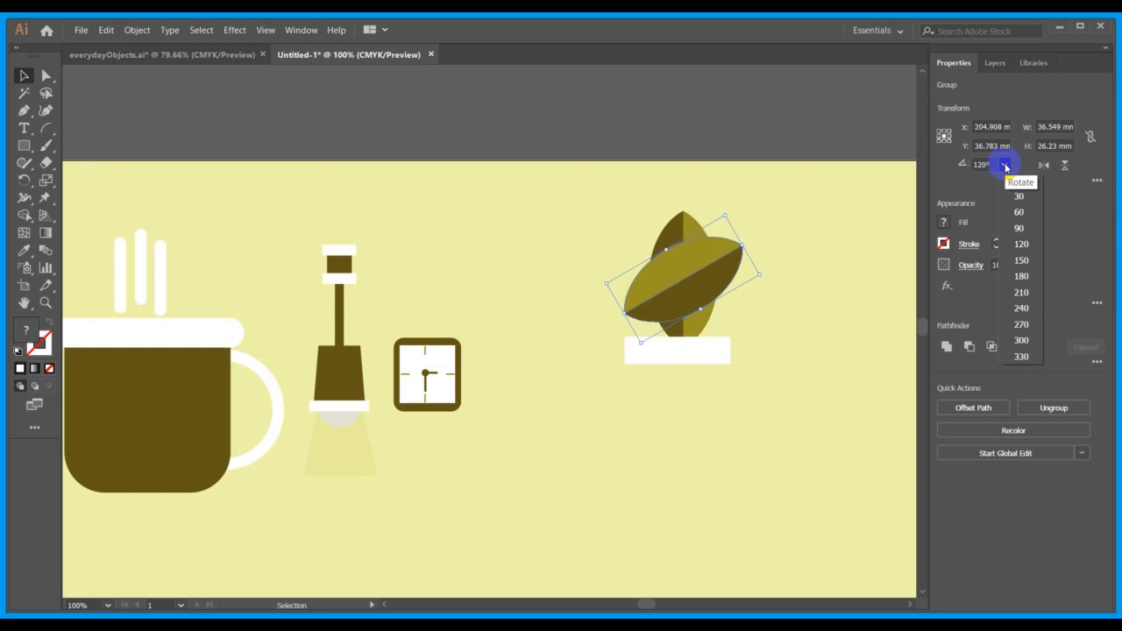
{"action": "left_click", "coordinate": [1021, 276]}
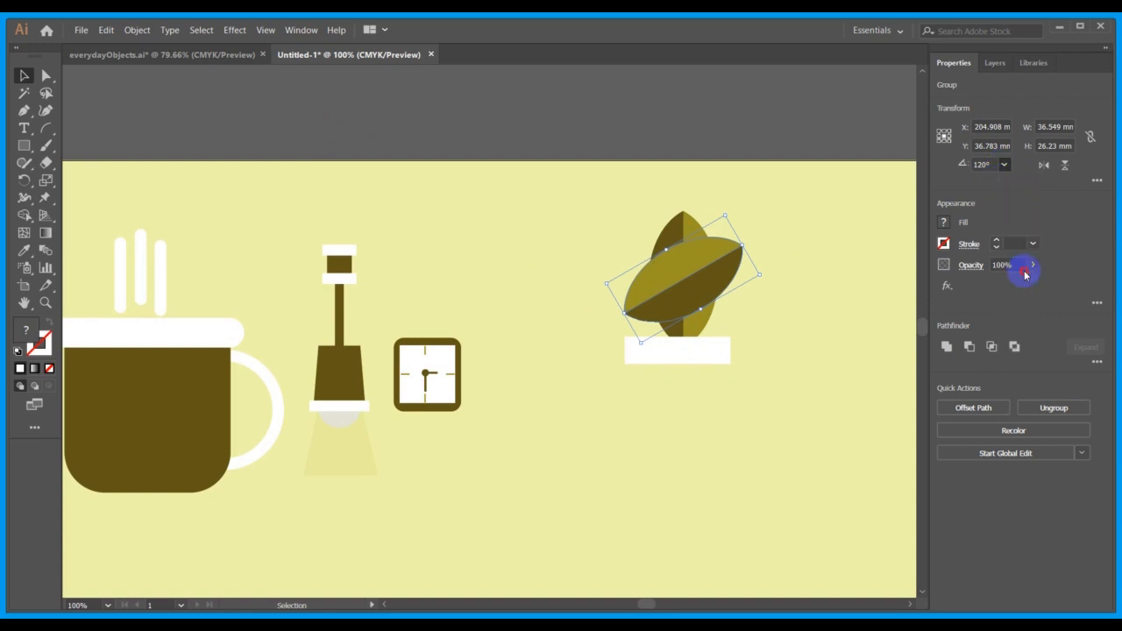
{"action": "left_click", "coordinate": [1005, 168]}
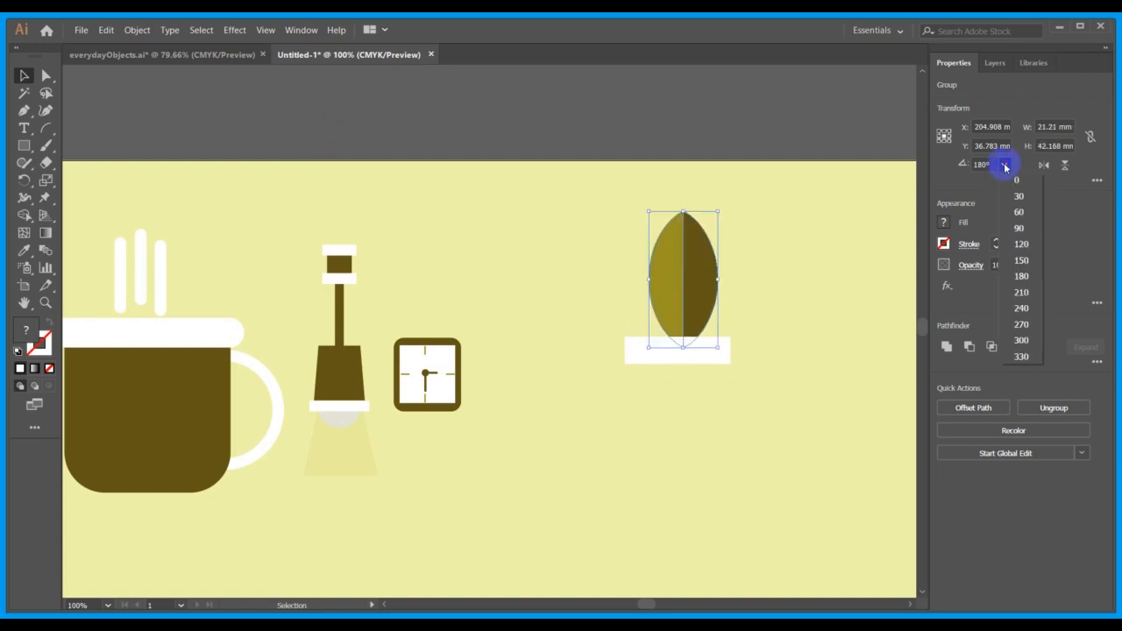
{"action": "left_click", "coordinate": [1022, 243]}
Move the copied leaf about 11 mm right and 8.5 mm down, and rotate the upright leaf to about 25°.
{"action": "left_click_drag", "start_coordinate": [674, 276], "coordinate": [710, 303]}
{"action": "left_click", "coordinate": [687, 239]}
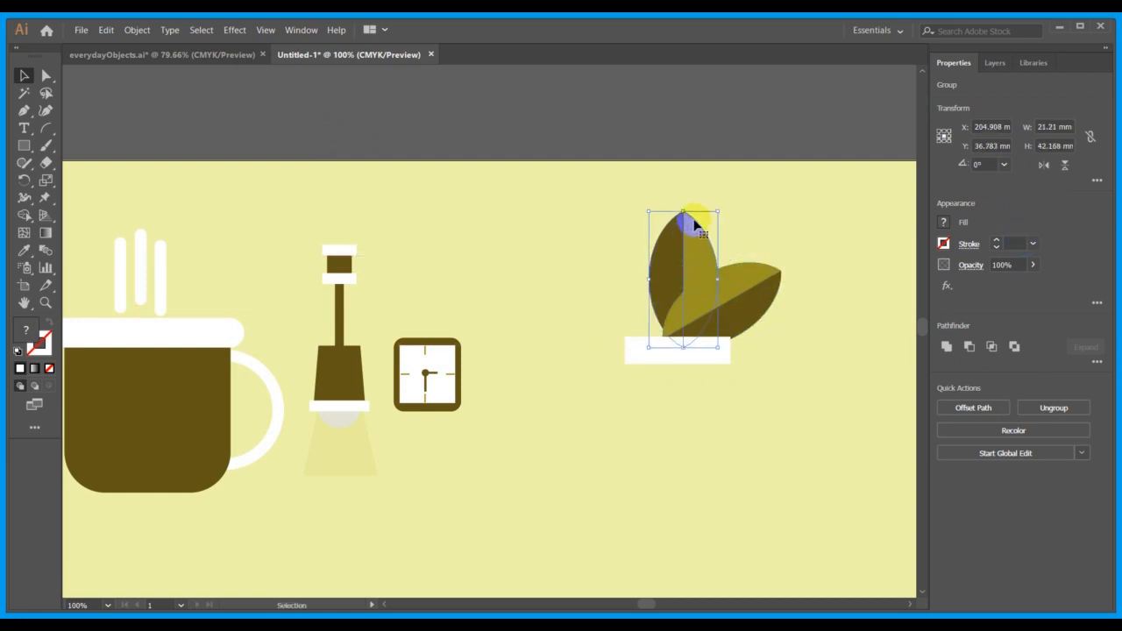
{"action": "left_click_drag", "start_coordinate": [722, 205], "coordinate": [688, 211]}
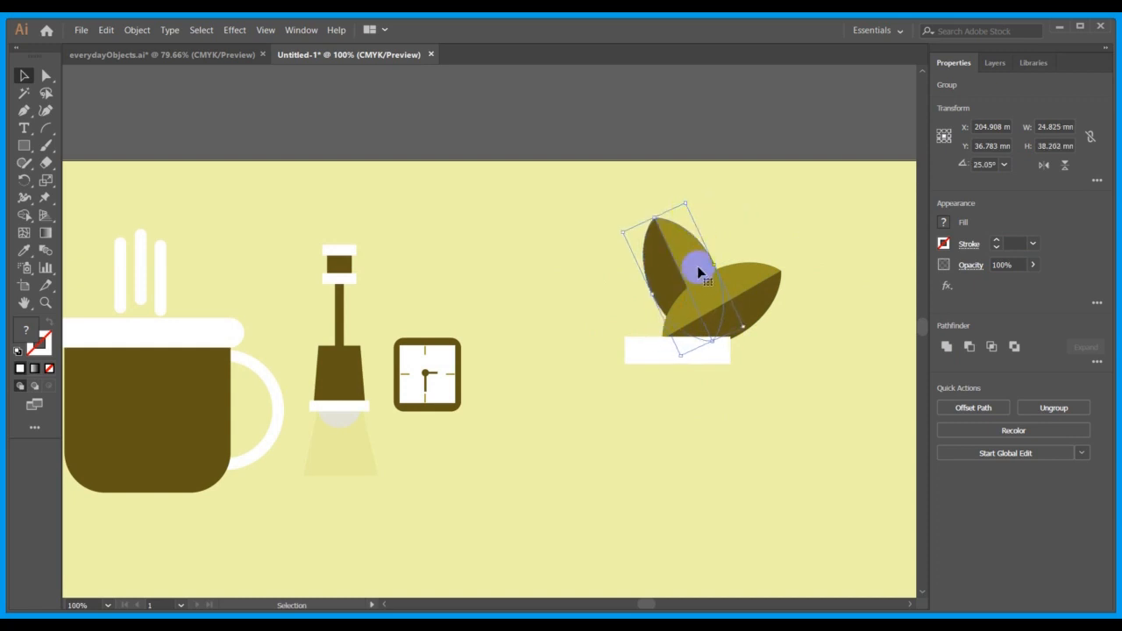
Move the upright leaf about 7.7 mm left and 5 mm down, and rotate the copied leaf to about 129°.
{"action": "left_click_drag", "start_coordinate": [692, 282], "coordinate": [673, 299]}
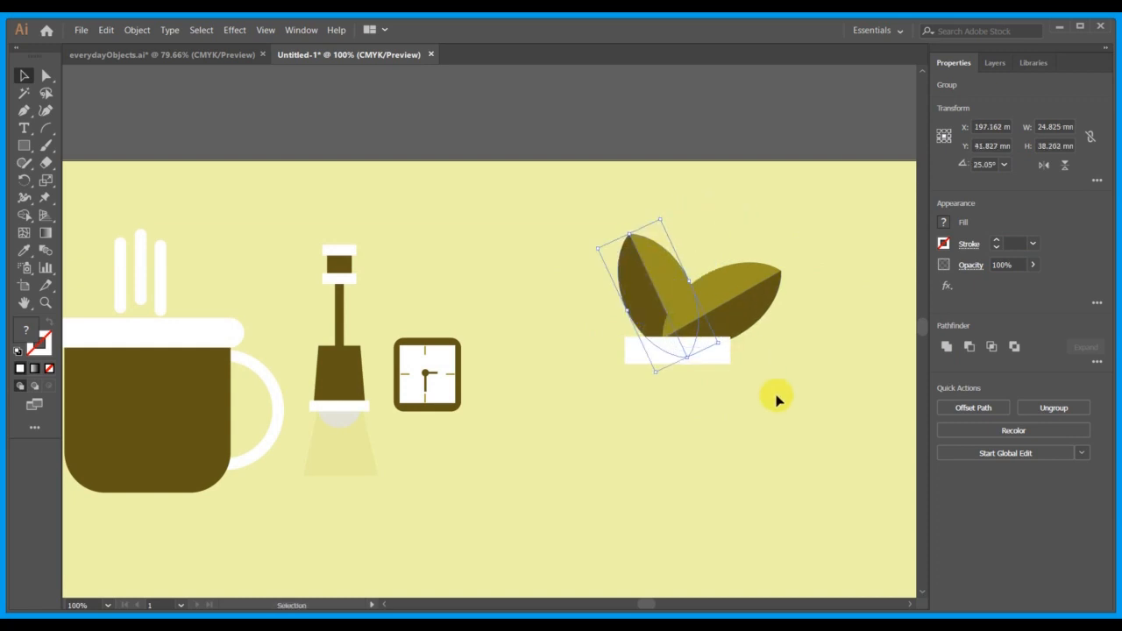
{"action": "left_click", "coordinate": [801, 435]}
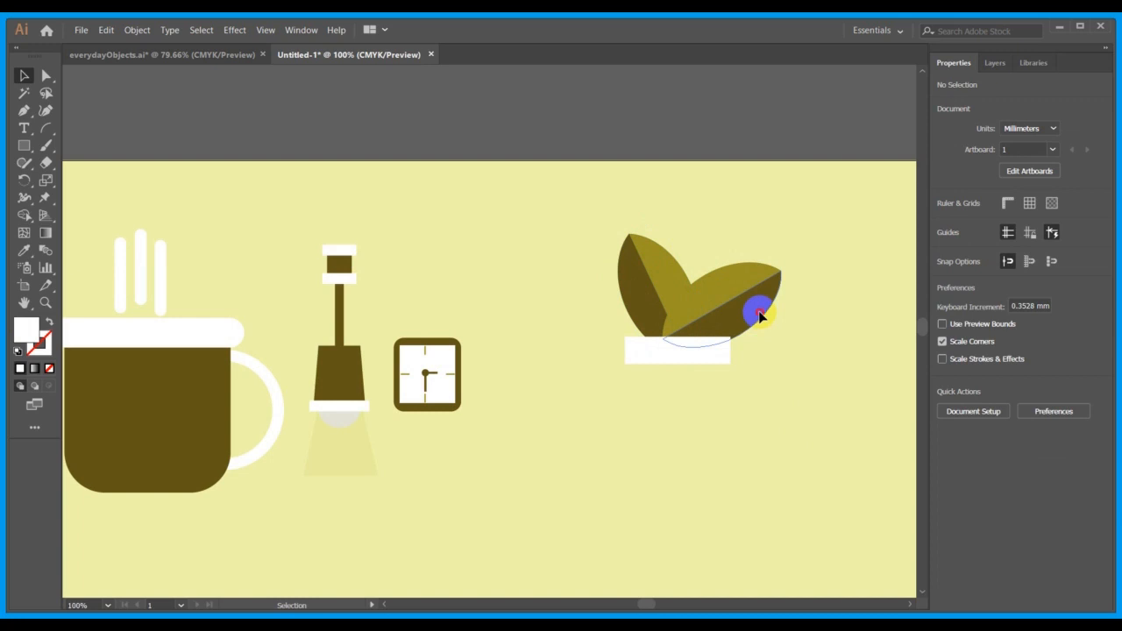
{"action": "left_click_drag", "start_coordinate": [759, 312], "coordinate": [730, 298]}
{"action": "left_click", "coordinate": [221, 60]}
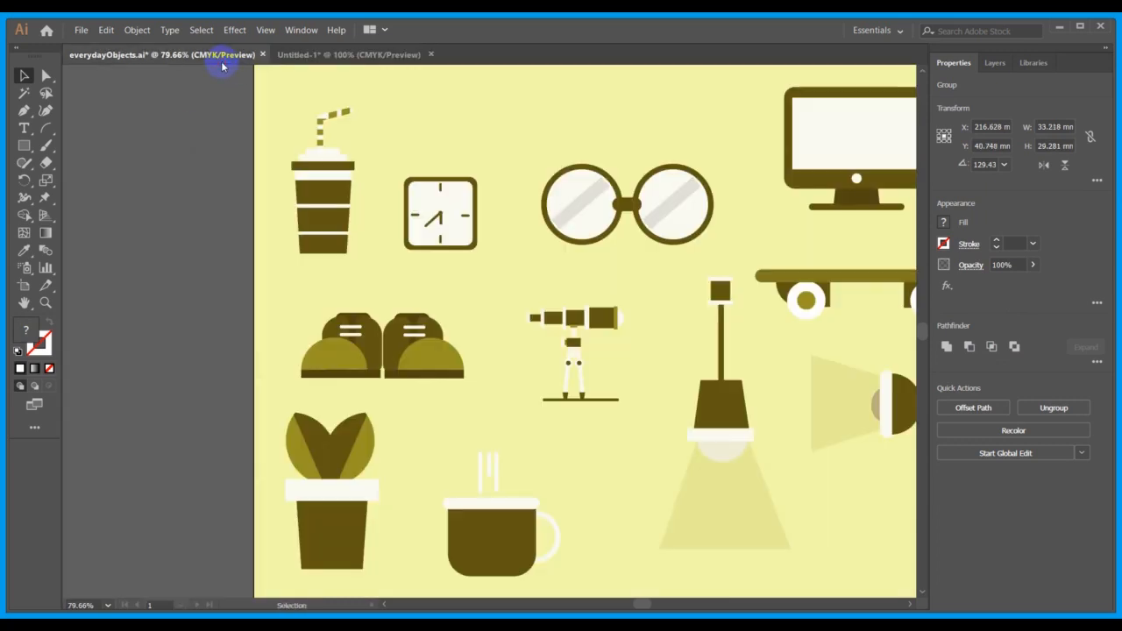
{"action": "left_click", "coordinate": [313, 57]}
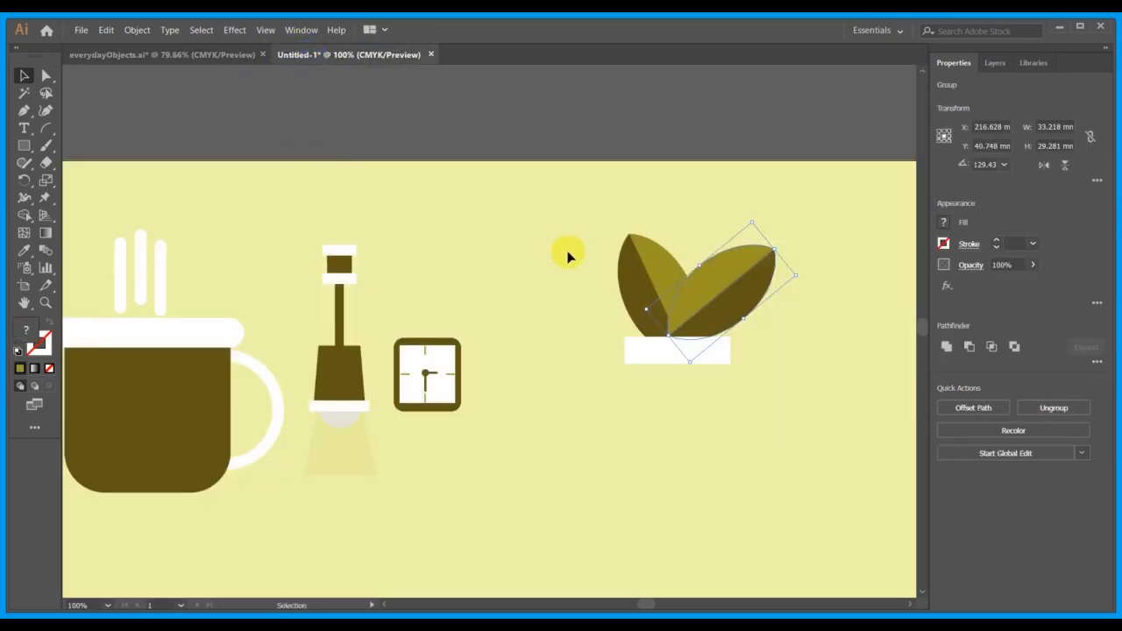
{"action": "left_click", "coordinate": [565, 256]}
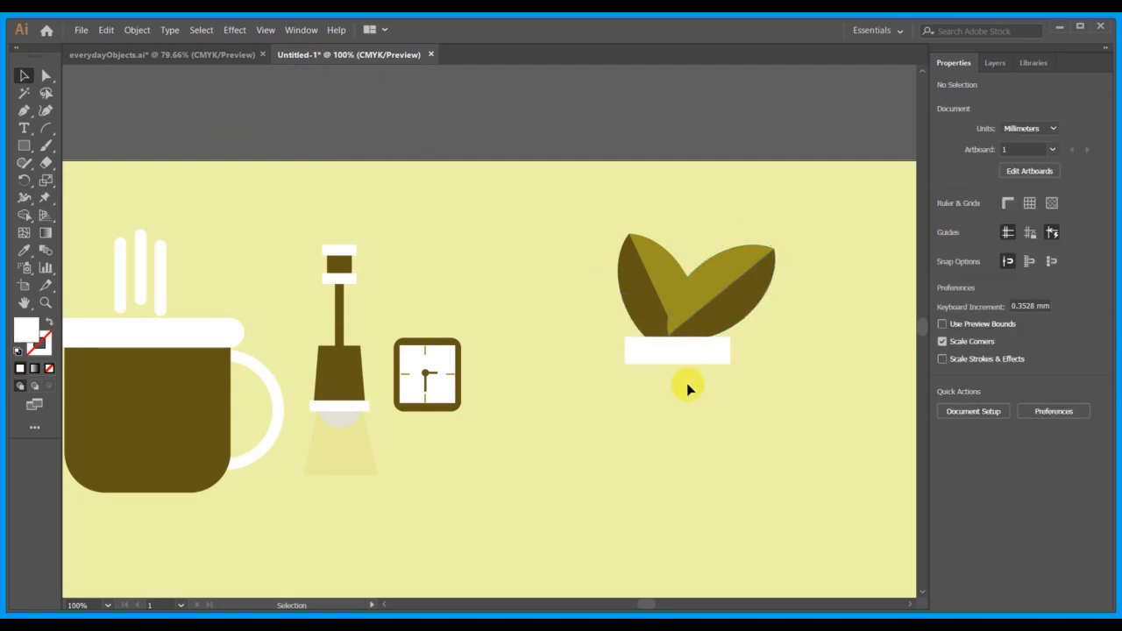
Duplicate the rim as a pot body about 27.2 mm wide and 24.2 mm high below it, and slightly round its bottom corners.
{"action": "left_click", "coordinate": [667, 361]}
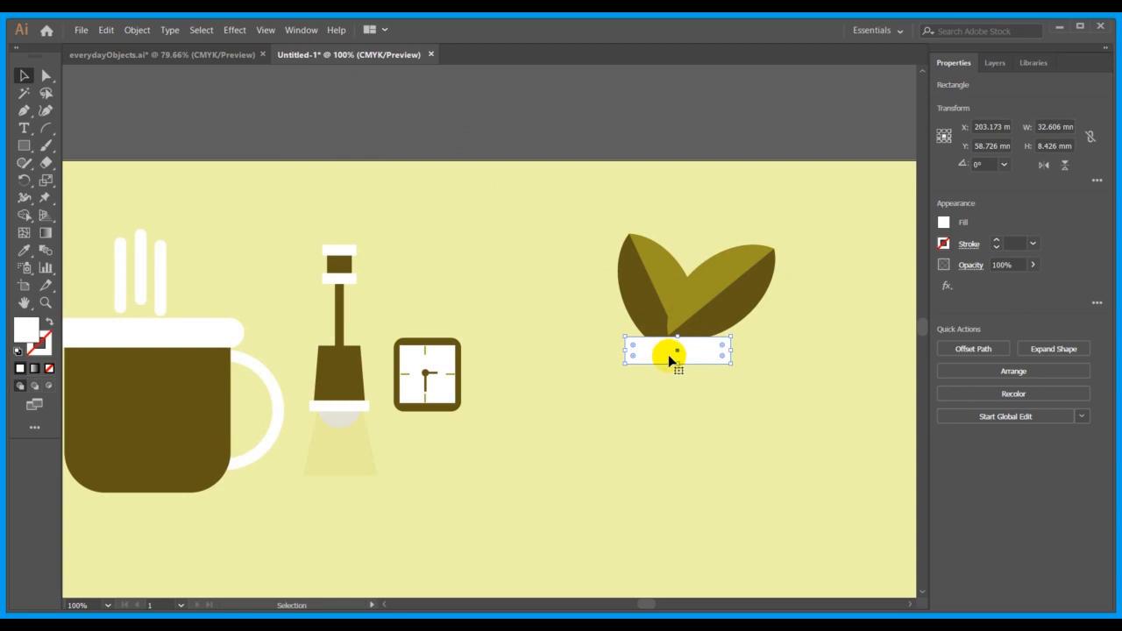
{"action": "left_click_drag", "start_coordinate": [688, 358], "coordinate": [677, 437]}
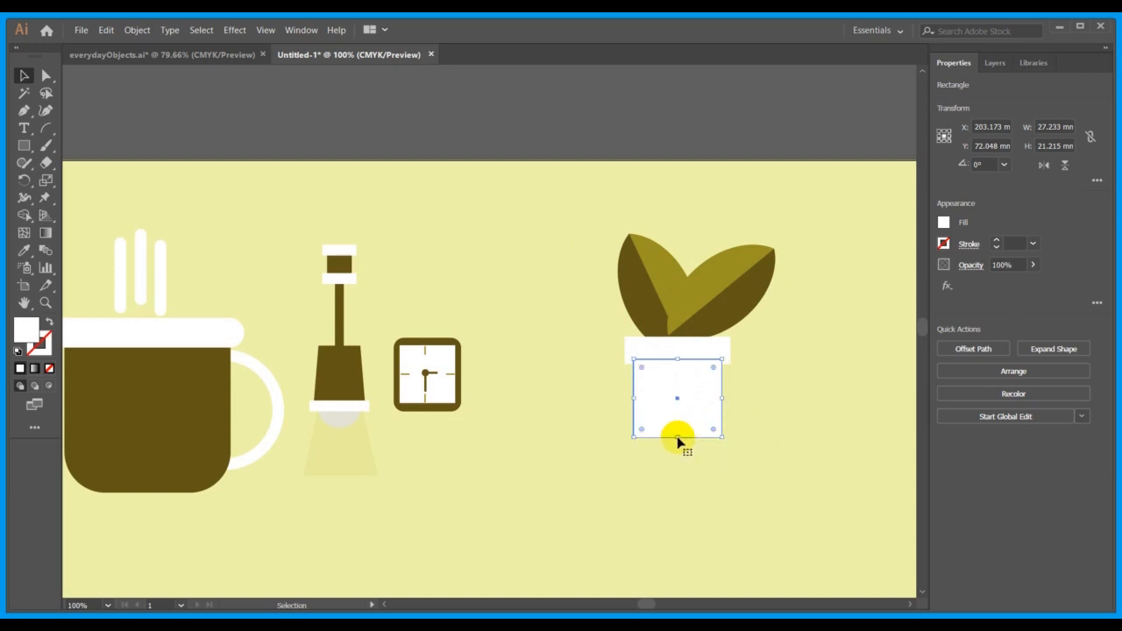
{"action": "left_click", "coordinate": [766, 474]}
{"action": "left_click", "coordinate": [686, 406]}
{"action": "left_click_drag", "start_coordinate": [643, 433], "coordinate": [643, 426]}
{"action": "left_click", "coordinate": [662, 478]}
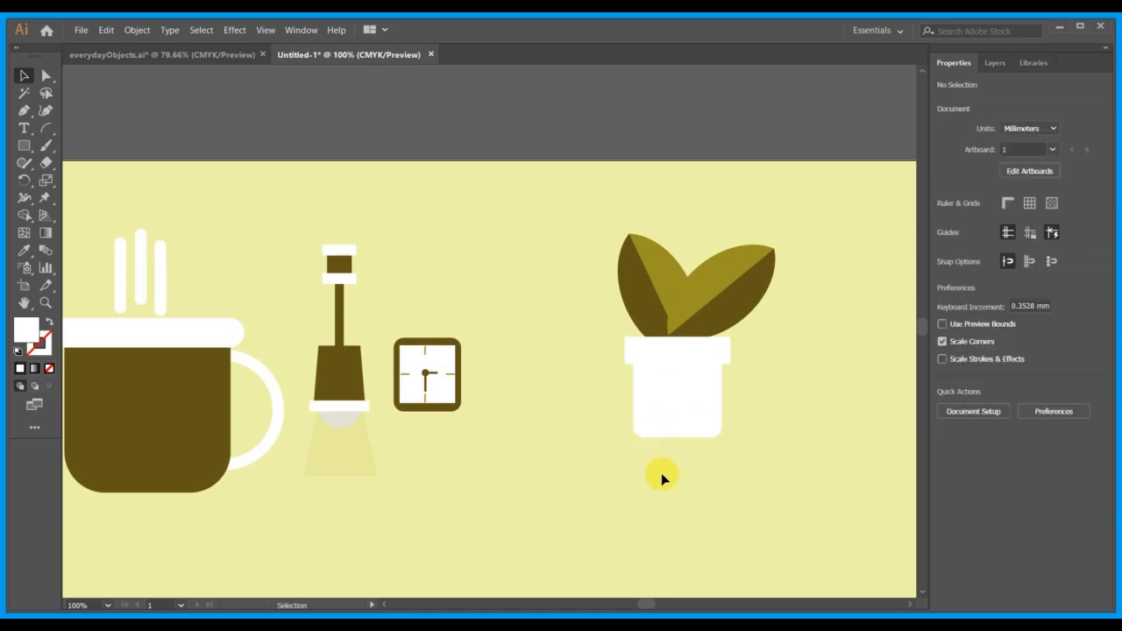
Fill the pot body with the dark brown sampled from the mug.
{"action": "left_click", "coordinate": [23, 251]}
{"action": "left_click", "coordinate": [133, 383]}
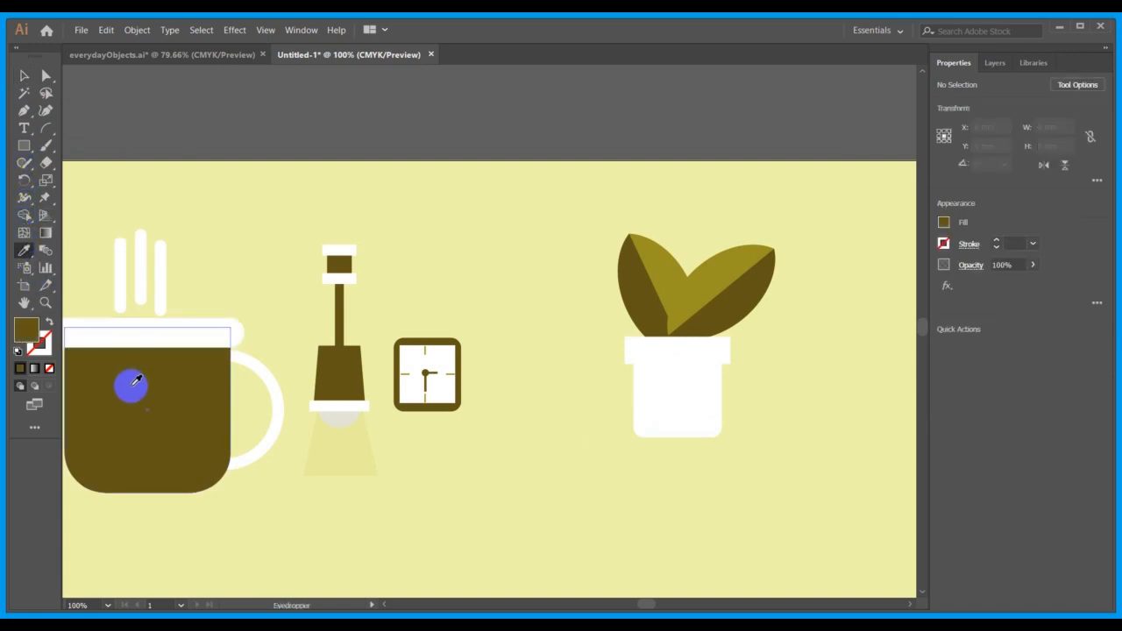
{"action": "left_click", "coordinate": [24, 76]}
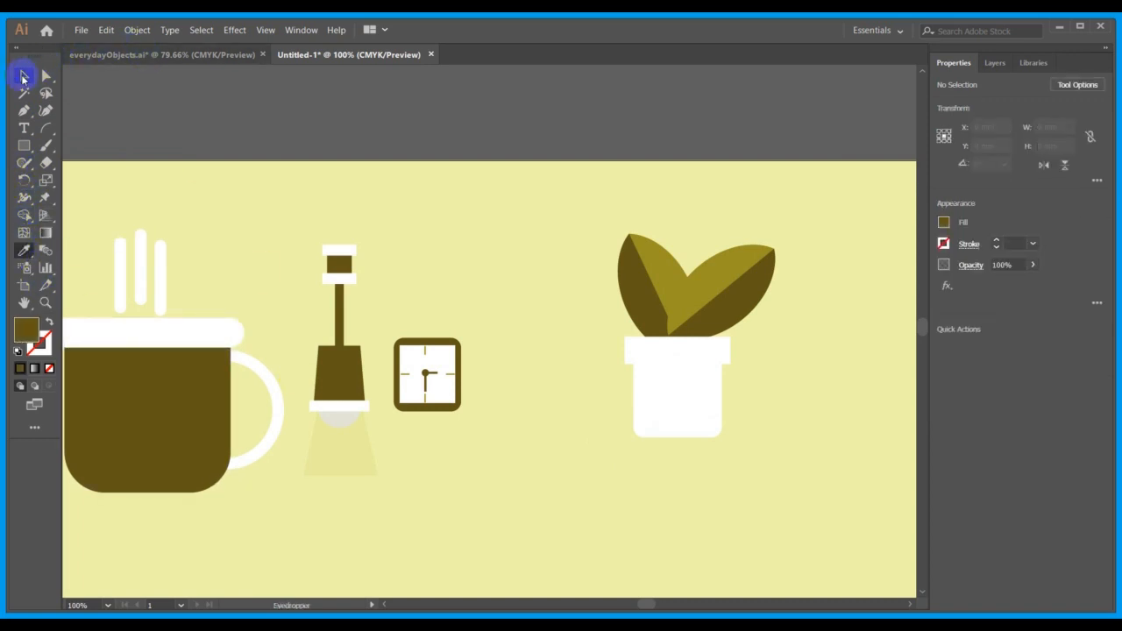
{"action": "left_click", "coordinate": [653, 419]}
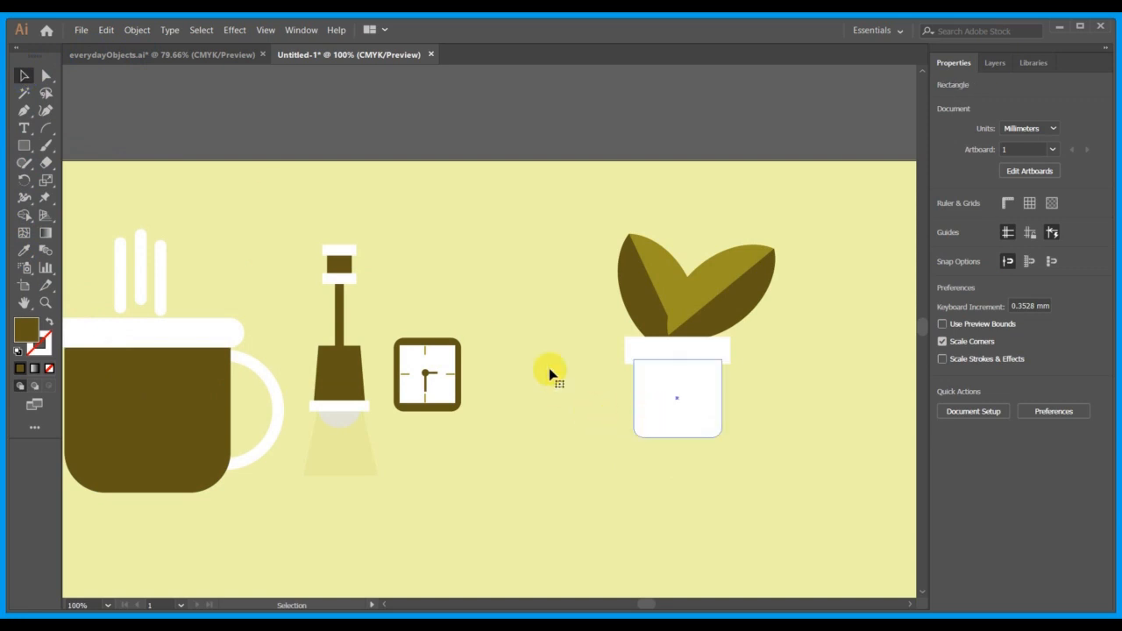
{"action": "left_click", "coordinate": [23, 252]}
{"action": "left_click", "coordinate": [143, 386]}
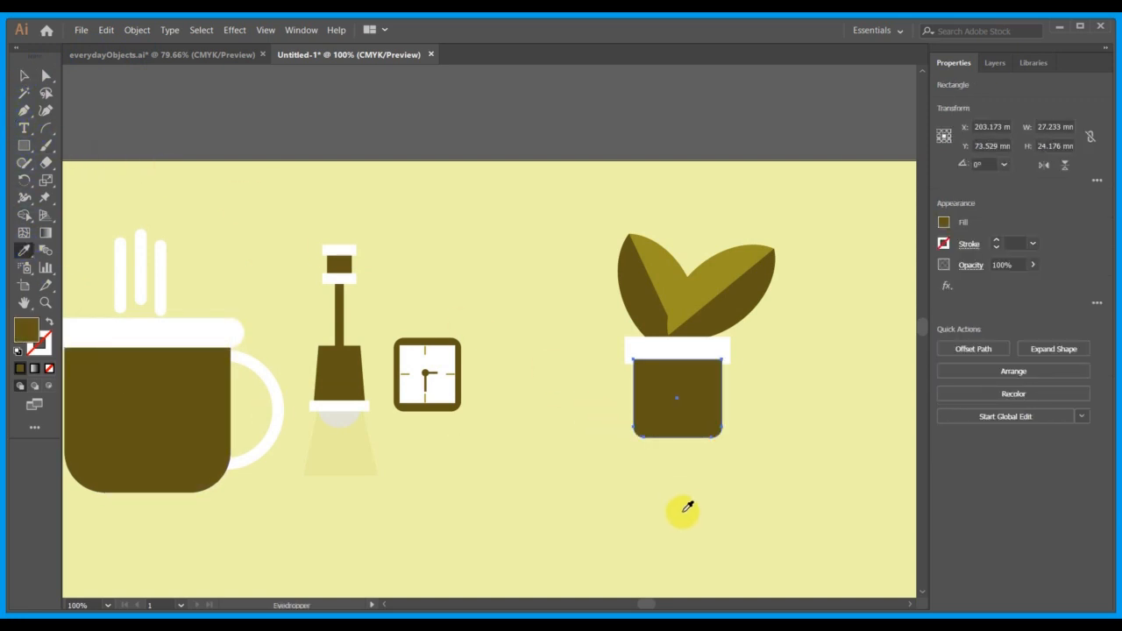
{"action": "left_click", "coordinate": [24, 76]}
{"action": "left_click", "coordinate": [223, 129]}
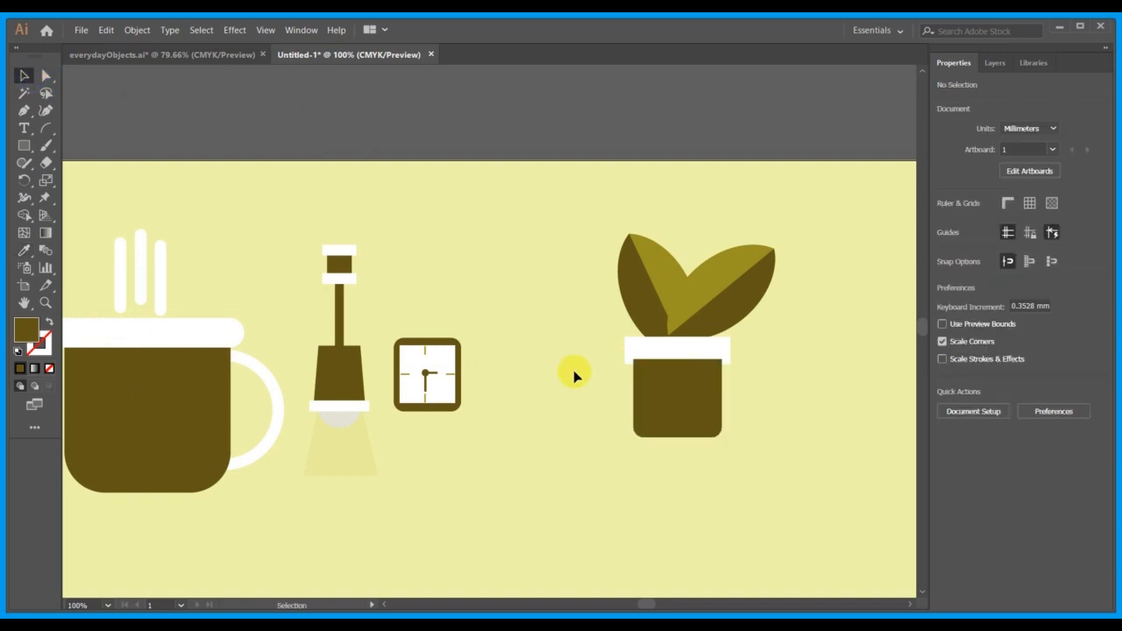
Bring the white rim in front of the pot body.
{"action": "left_click", "coordinate": [717, 345]}
{"action": "right_click", "coordinate": [715, 340]}
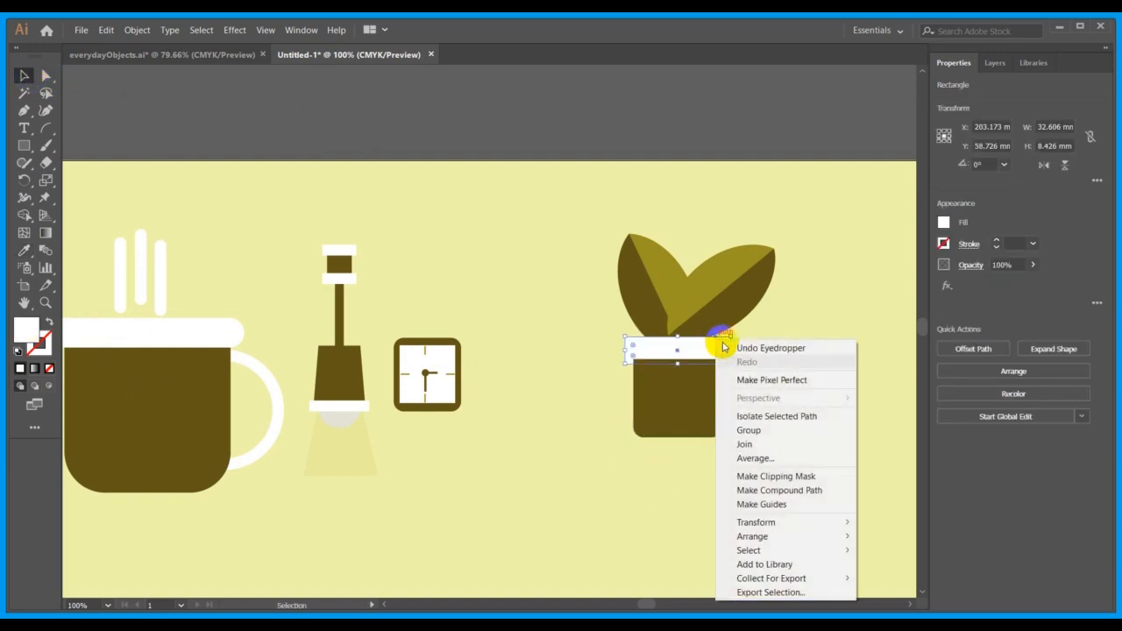
{"action": "left_click", "coordinate": [864, 536]}
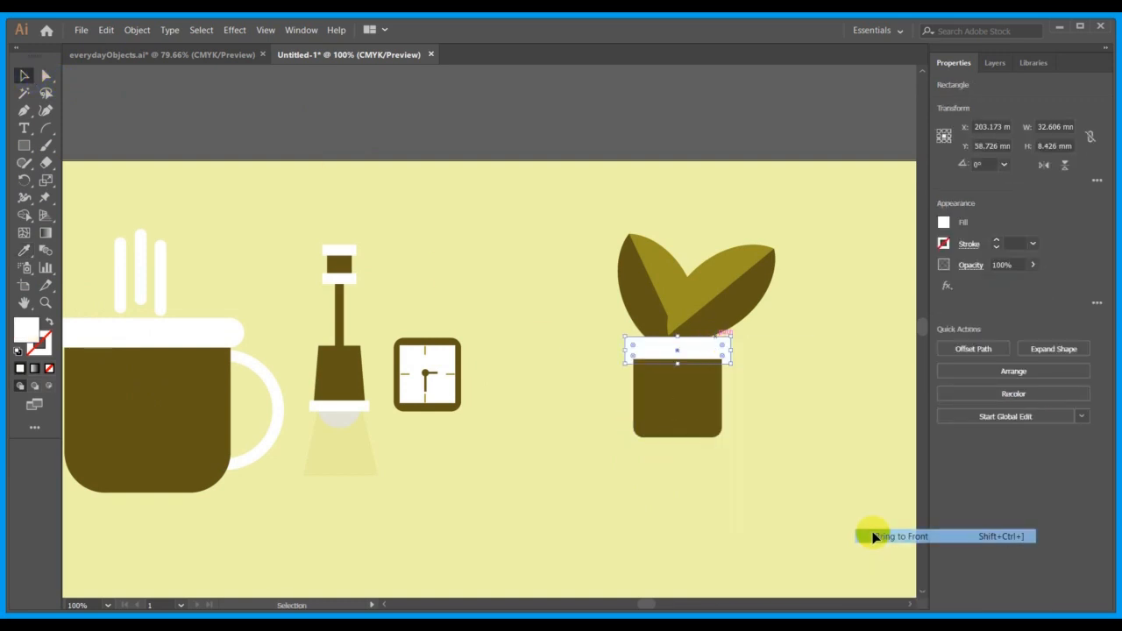
{"action": "left_click", "coordinate": [811, 478]}
Align the rim and the pot body on their horizontal centres, leaving the leaves out of the selection.
{"action": "left_click_drag", "start_coordinate": [749, 486], "coordinate": [622, 351]}
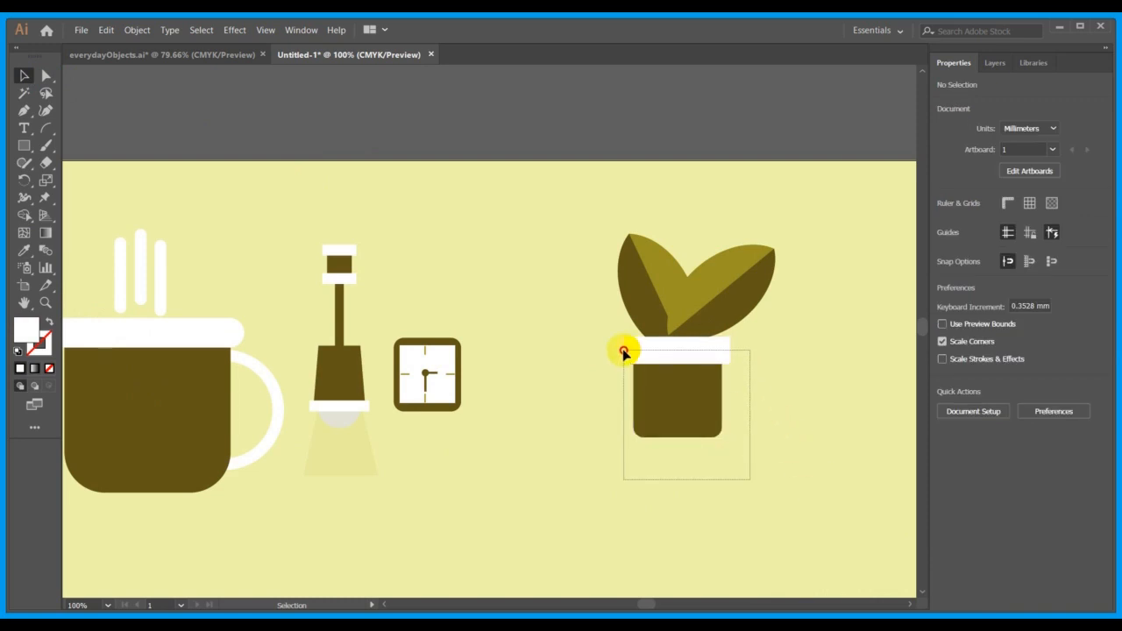
{"action": "left_click", "coordinate": [792, 345]}
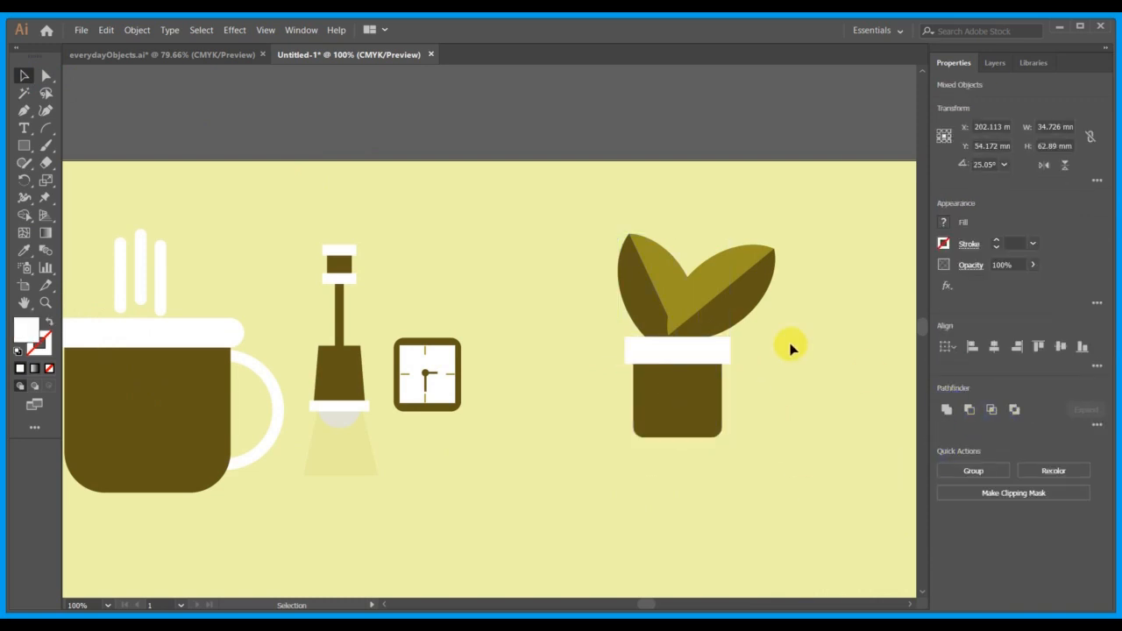
{"action": "scroll", "coordinate": [762, 396], "scroll_direction": "up", "scroll_amount": 3}
{"action": "scroll", "coordinate": [762, 394], "scroll_direction": "down", "scroll_amount": 4}
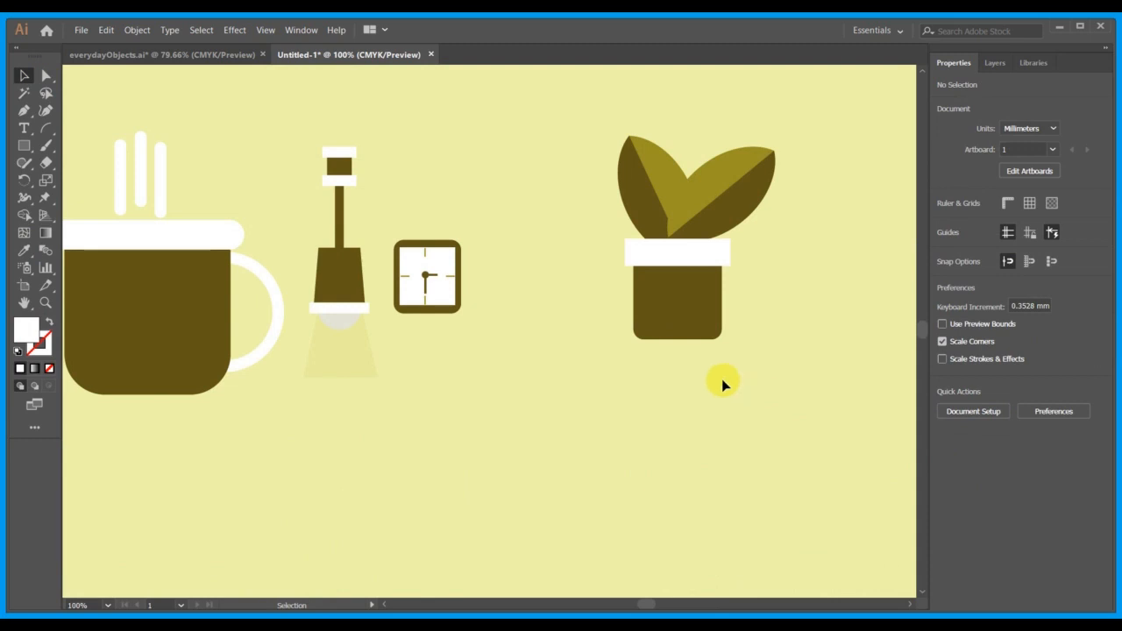
{"action": "left_click_drag", "start_coordinate": [716, 376], "coordinate": [632, 256]}
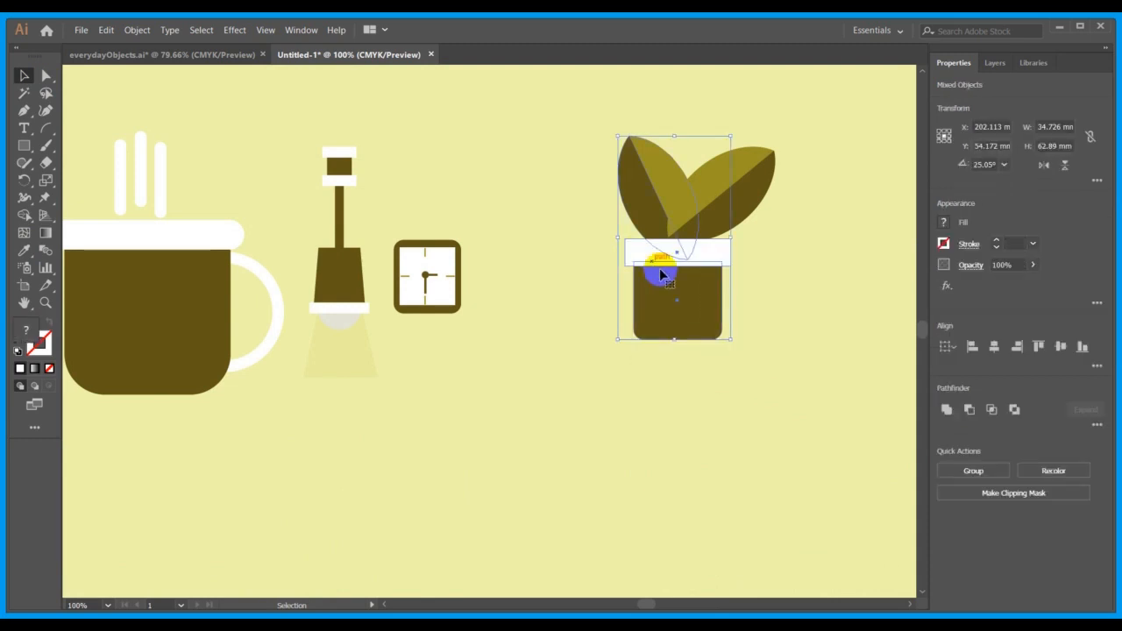
{"action": "left_click", "coordinate": [807, 363]}
{"action": "left_click", "coordinate": [719, 253]}
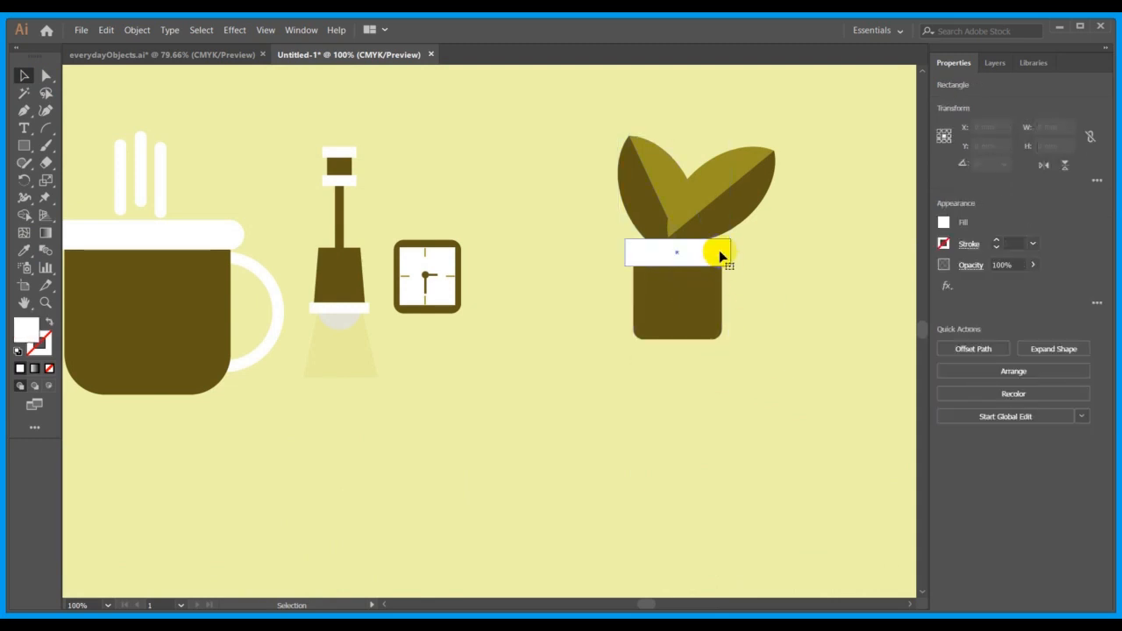
{"action": "left_click", "coordinate": [708, 315], "text": "shift"}
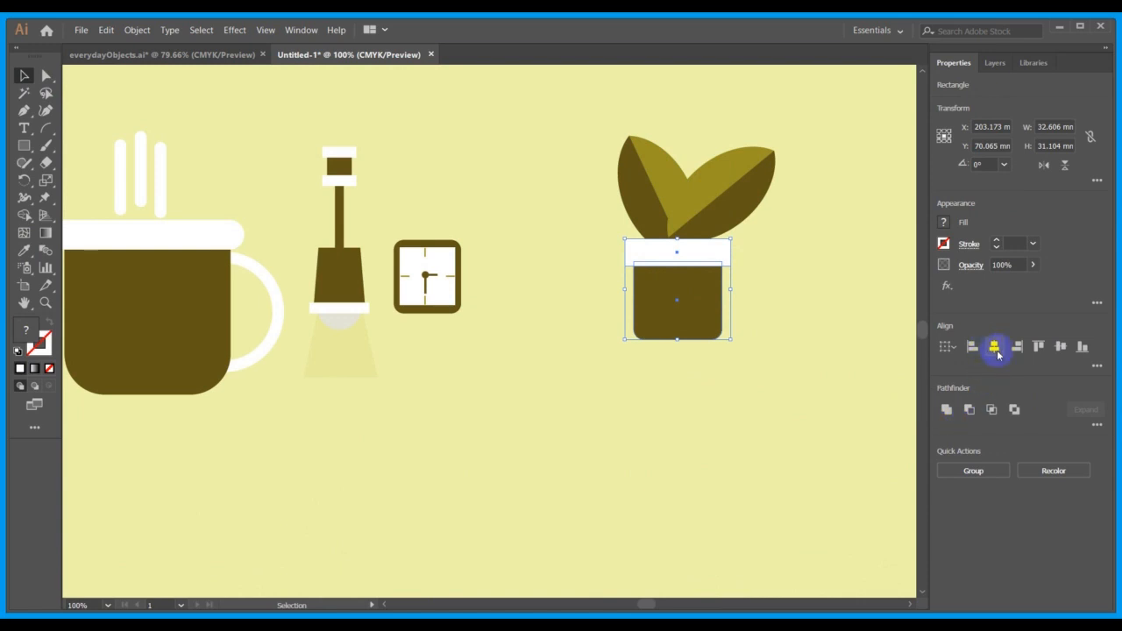
{"action": "left_click", "coordinate": [805, 298]}
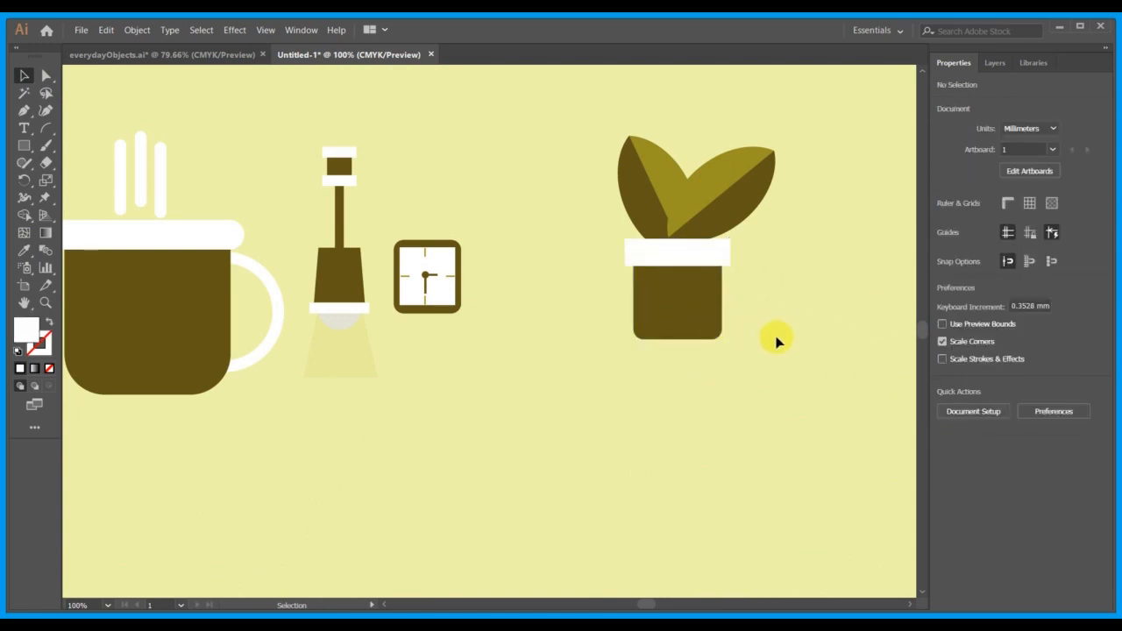
Duplicate the whole potted plant, including both leaves, the rim and the pot body.
{"action": "left_click_drag", "start_coordinate": [776, 384], "coordinate": [586, 117]}
{"action": "key", "text": "a"}
{"action": "key", "text": "ctrl+c"}
{"action": "key", "text": "ctrl+v"}
{"action": "key", "text": "v"}
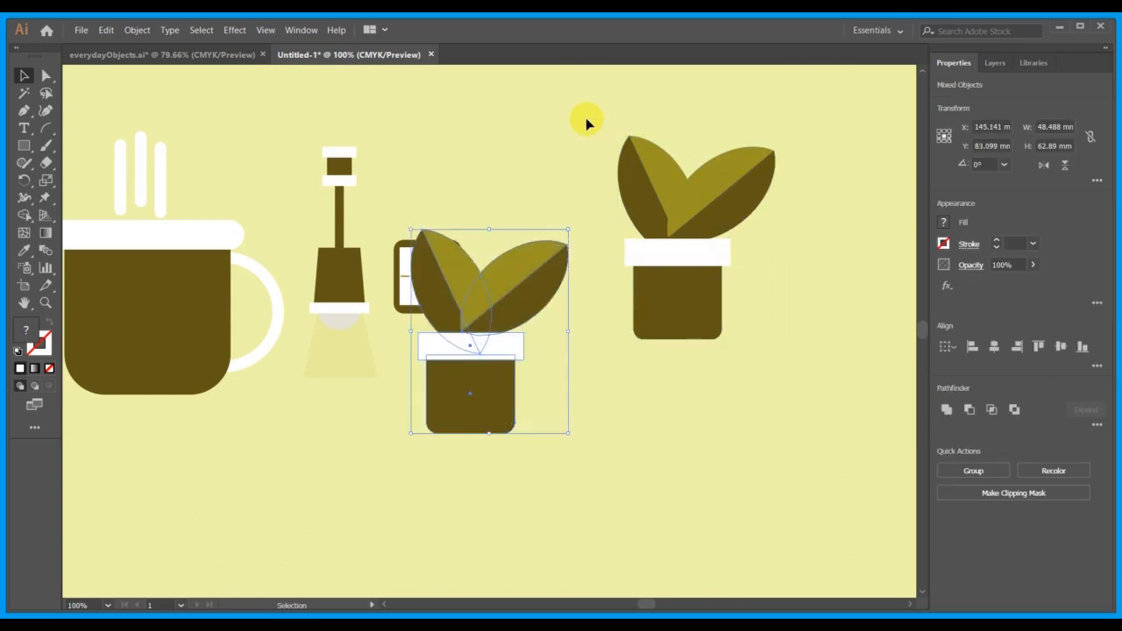
Remove the rounding from the bottom corners of the copied pot's body.
{"action": "left_click", "coordinate": [571, 476]}
{"action": "left_click", "coordinate": [497, 412]}
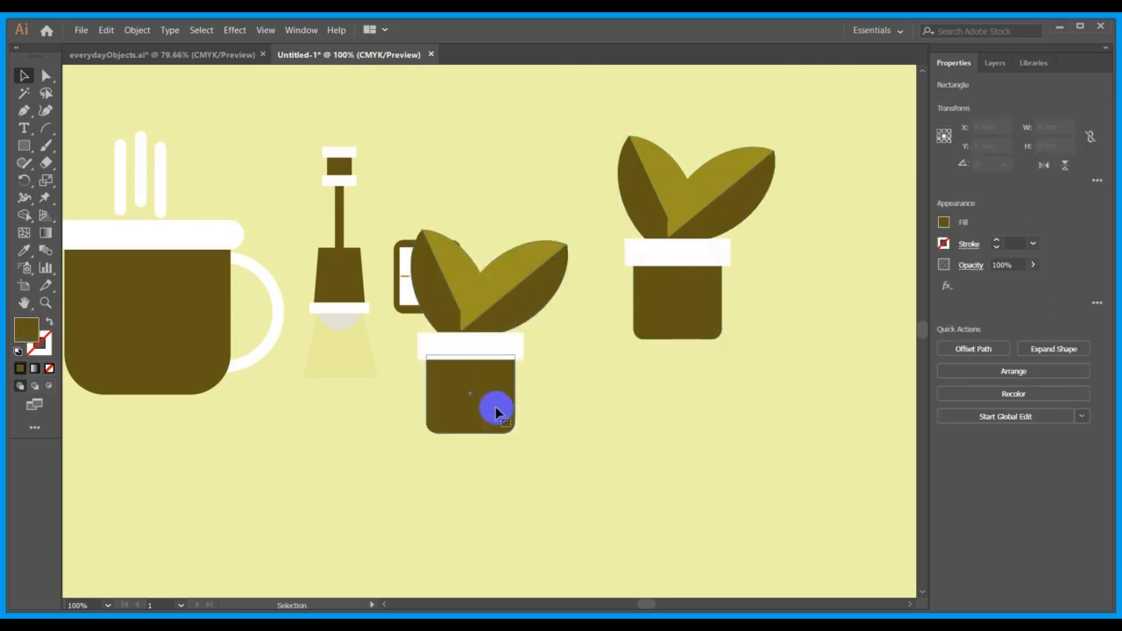
{"action": "right_click", "coordinate": [497, 413]}
{"action": "left_click", "coordinate": [504, 426]}
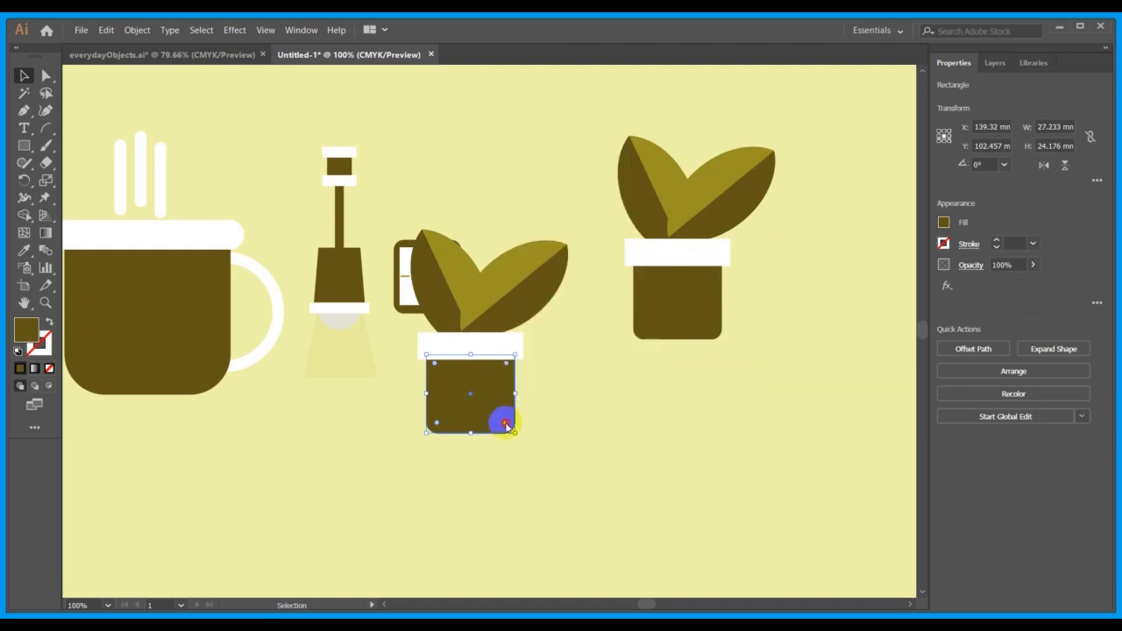
{"action": "left_click_drag", "start_coordinate": [505, 425], "coordinate": [513, 445]}
{"action": "left_click", "coordinate": [512, 442]}
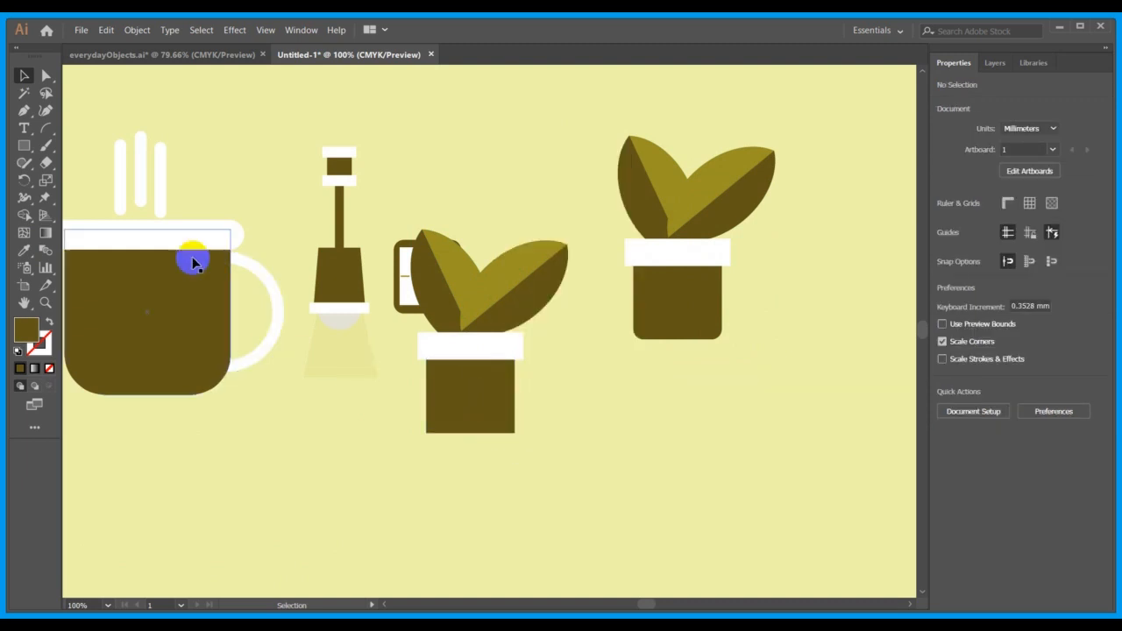
Taper the copied pot's body by moving each bottom anchor point about 1.8 mm inward.
{"action": "left_click", "coordinate": [46, 75]}
{"action": "left_click", "coordinate": [446, 395]}
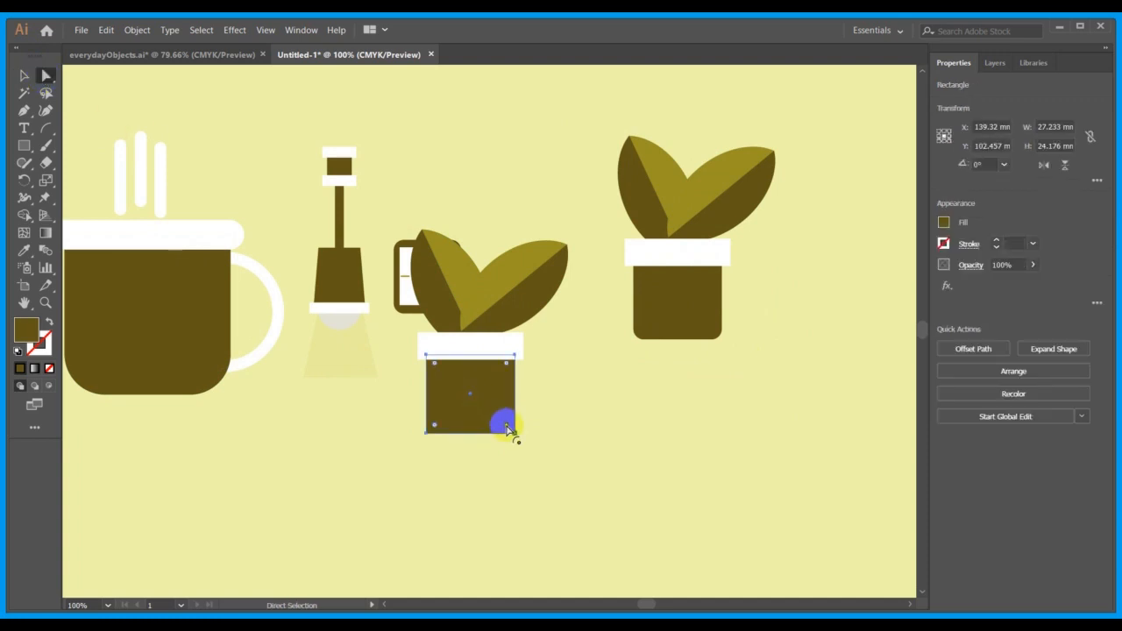
{"action": "left_click", "coordinate": [515, 433]}
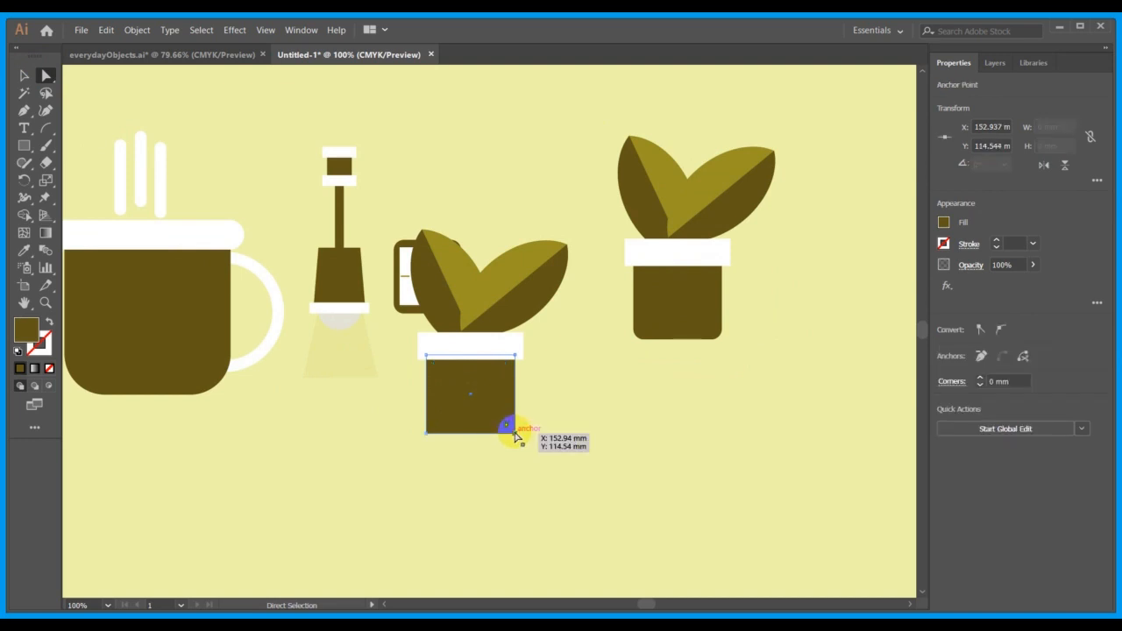
{"action": "left_click_drag", "start_coordinate": [516, 435], "coordinate": [509, 434]}
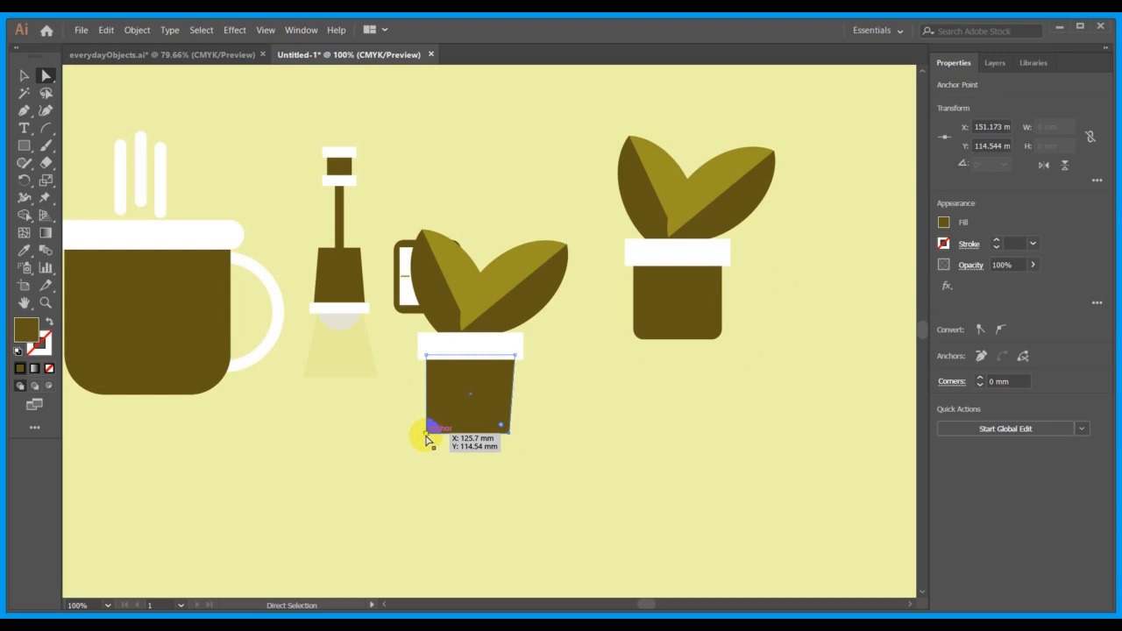
{"action": "left_click_drag", "start_coordinate": [429, 441], "coordinate": [433, 438]}
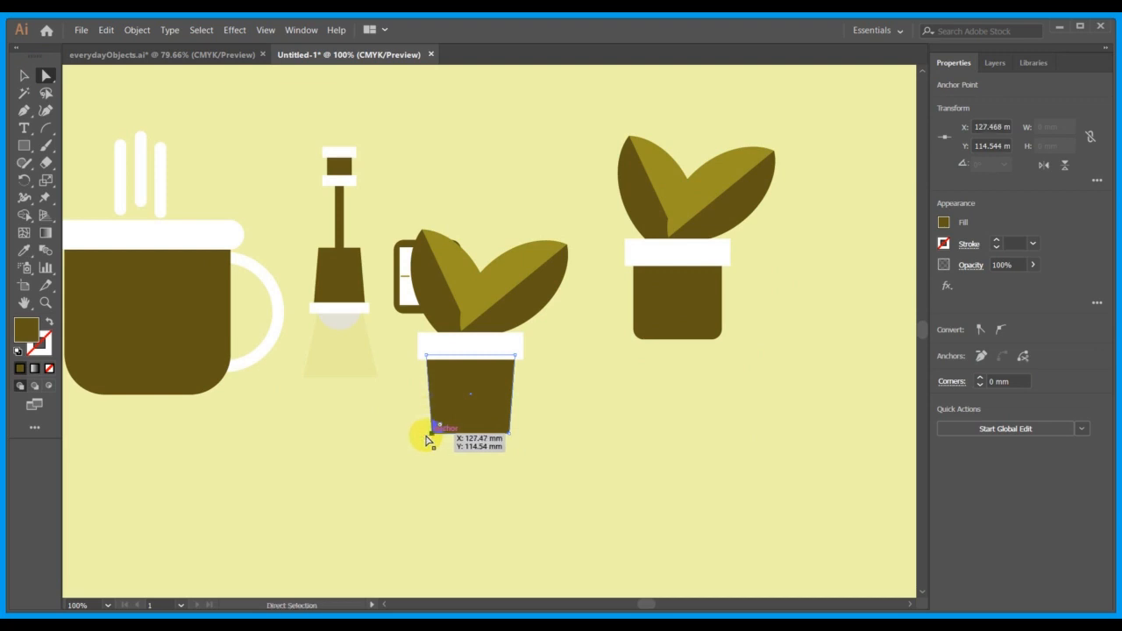
{"action": "left_click", "coordinate": [24, 76]}
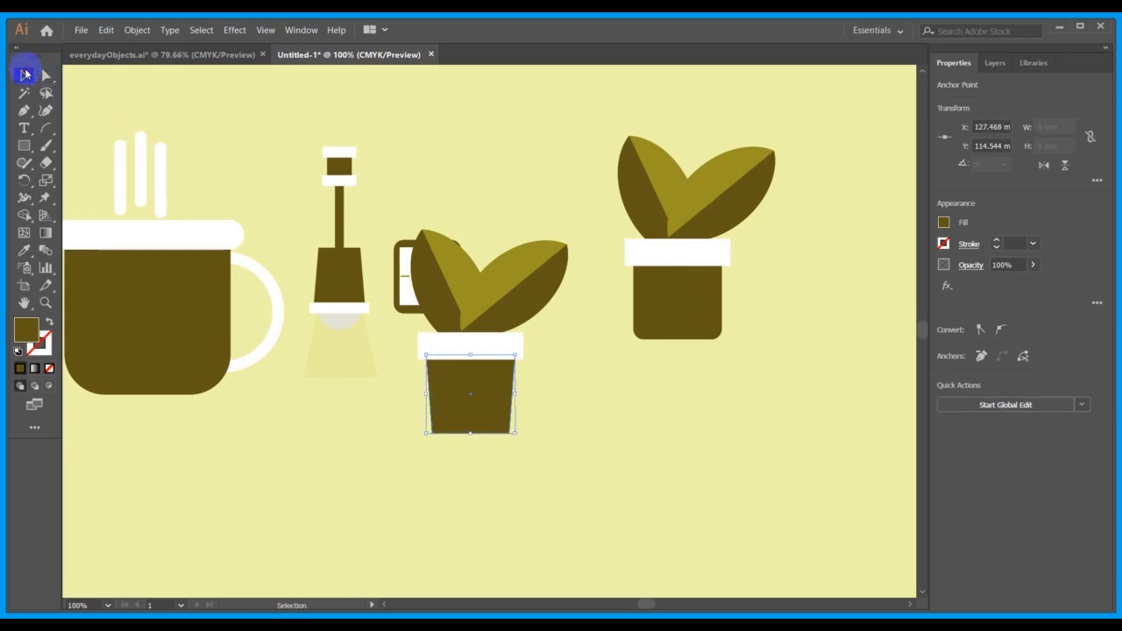
Move the copied pot, rim and right leaf about 23 mm right and 33 mm down off the clock, and reseat the left leaf behind the rim.
{"action": "left_click_drag", "start_coordinate": [573, 465], "coordinate": [431, 308]}
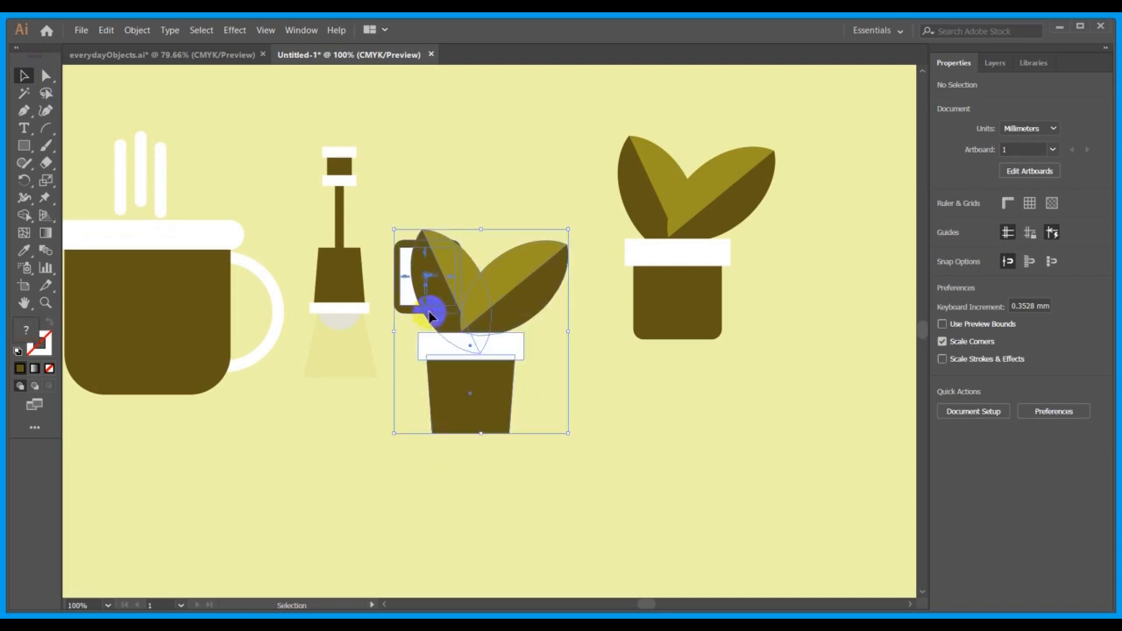
{"action": "left_click", "coordinate": [666, 501]}
{"action": "left_click", "coordinate": [514, 324]}
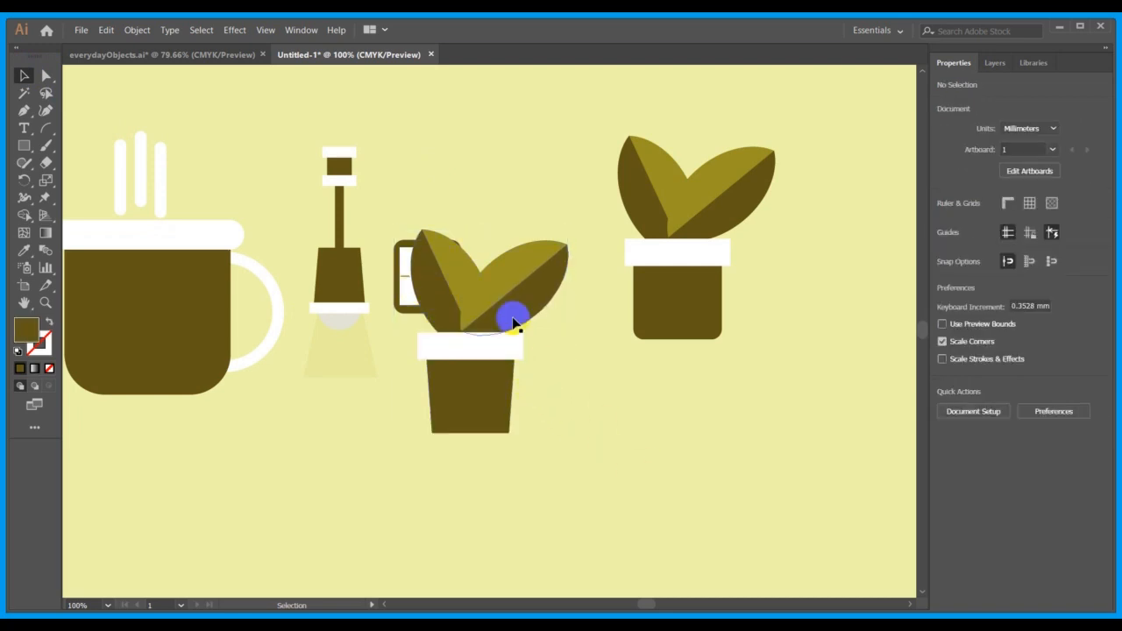
{"action": "left_click_drag", "start_coordinate": [514, 323], "coordinate": [553, 421]}
{"action": "left_click", "coordinate": [470, 394], "text": "shift"}
{"action": "left_click", "coordinate": [441, 342], "text": "shift"}
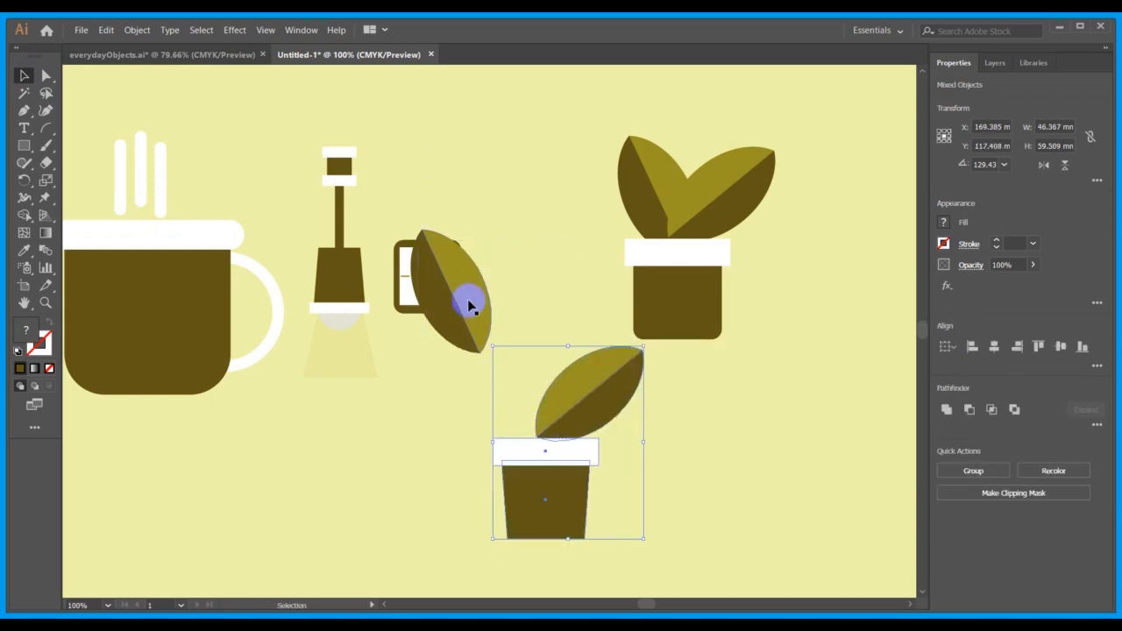
{"action": "left_click_drag", "start_coordinate": [465, 301], "coordinate": [528, 405]}
{"action": "left_click", "coordinate": [686, 462]}
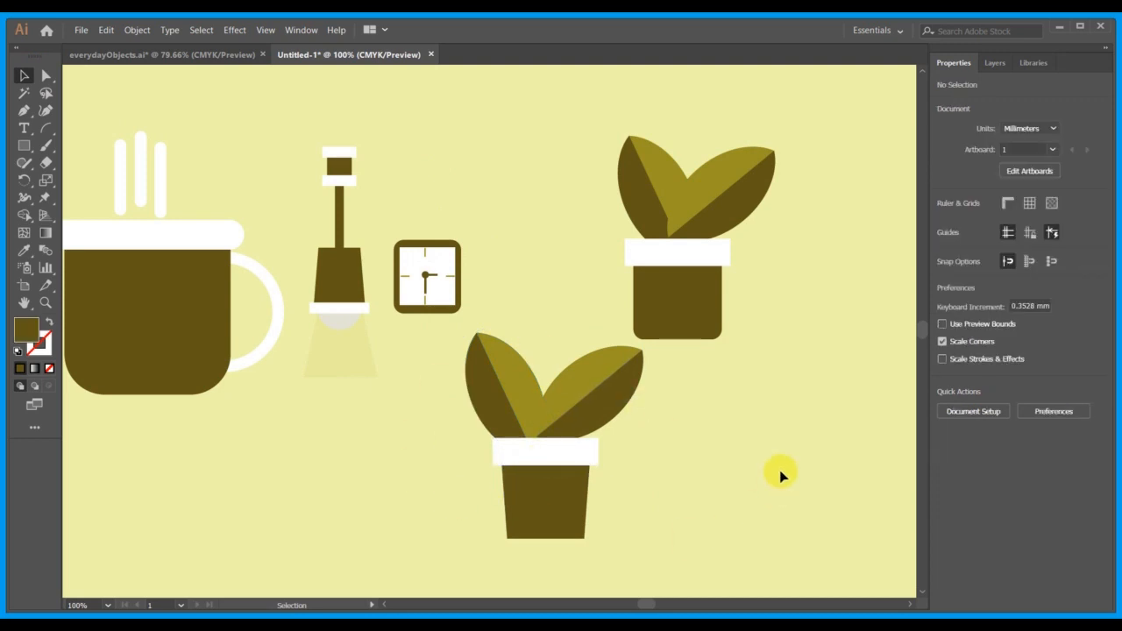
Mirror the tapered pot's right leaf horizontally and rotate it nearly upright beside the left leaf, with its dark half facing inward.
{"action": "left_click", "coordinate": [588, 399]}
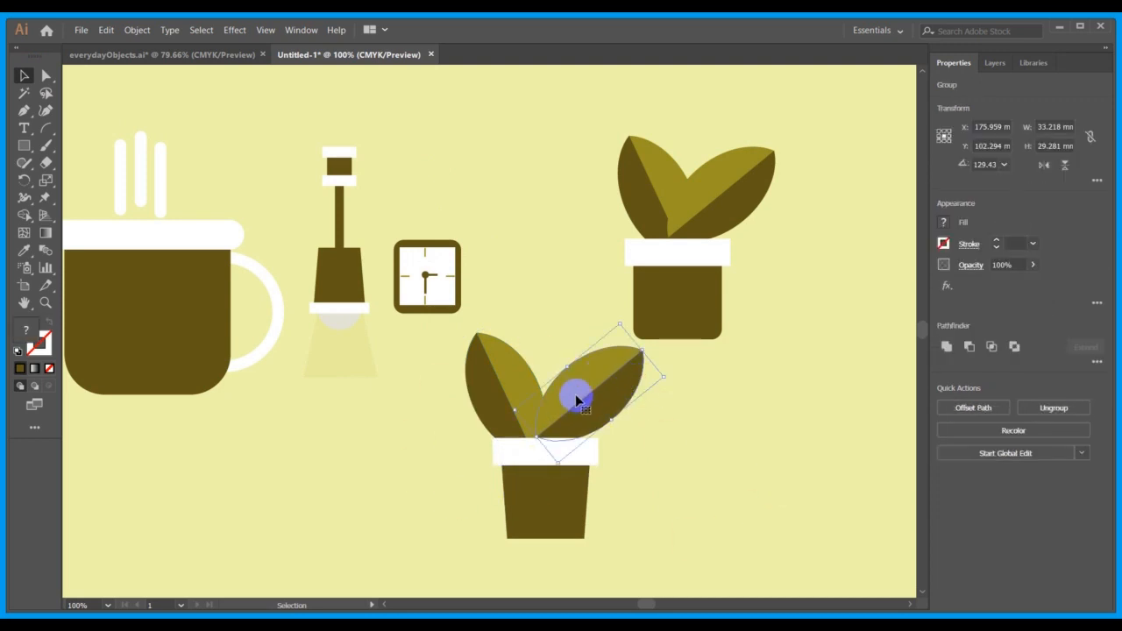
{"action": "left_click", "coordinate": [989, 249]}
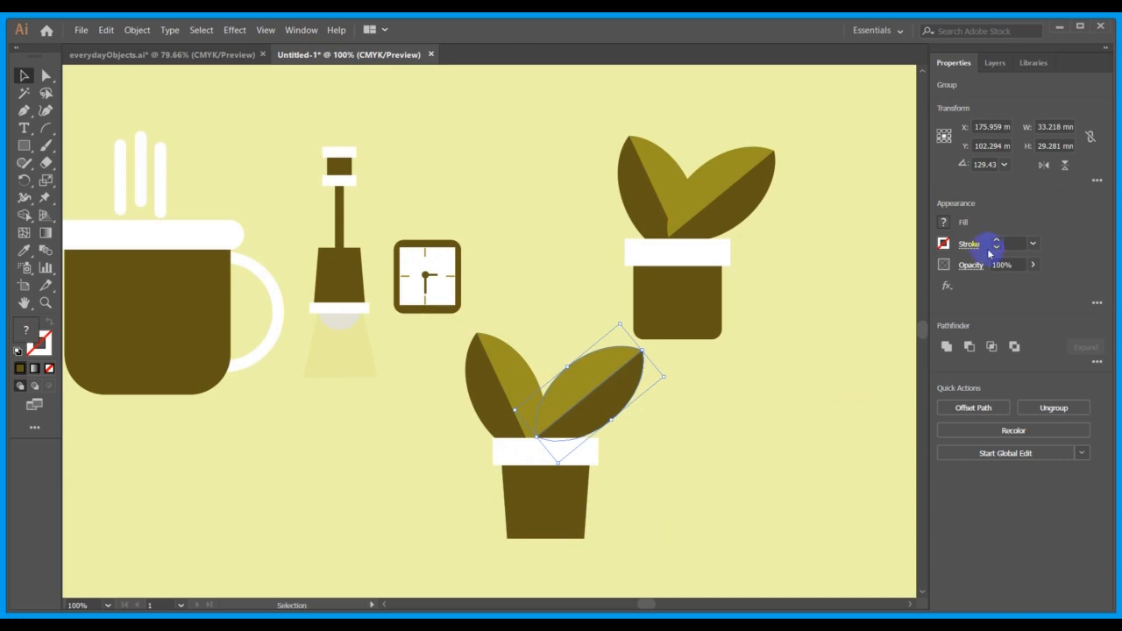
{"action": "left_click", "coordinate": [1044, 166]}
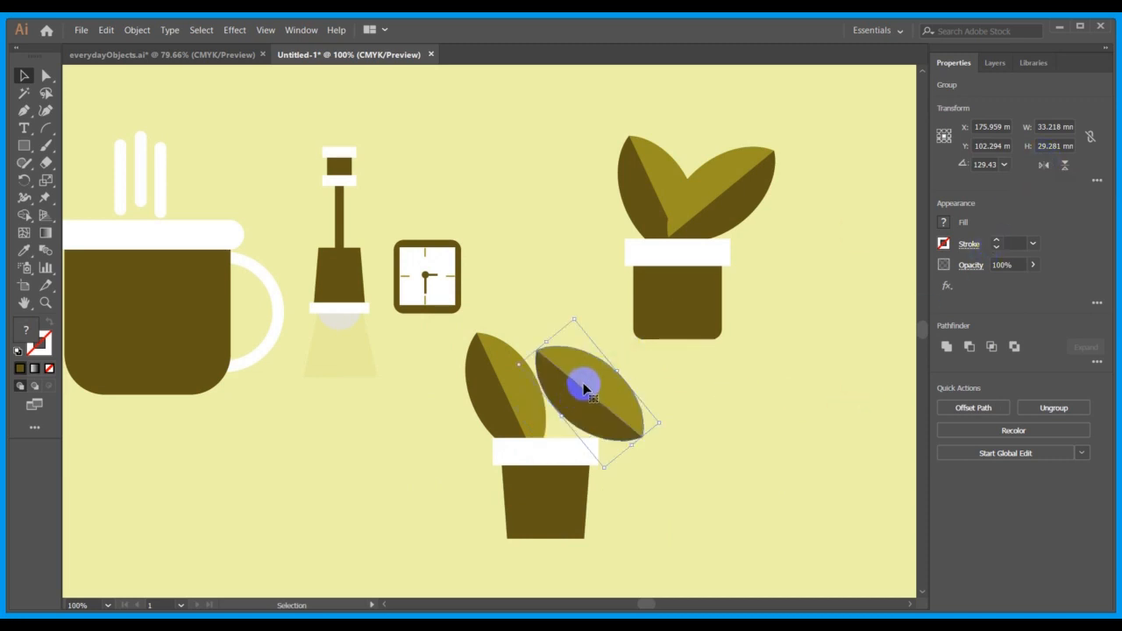
{"action": "left_click_drag", "start_coordinate": [666, 427], "coordinate": [614, 337]}
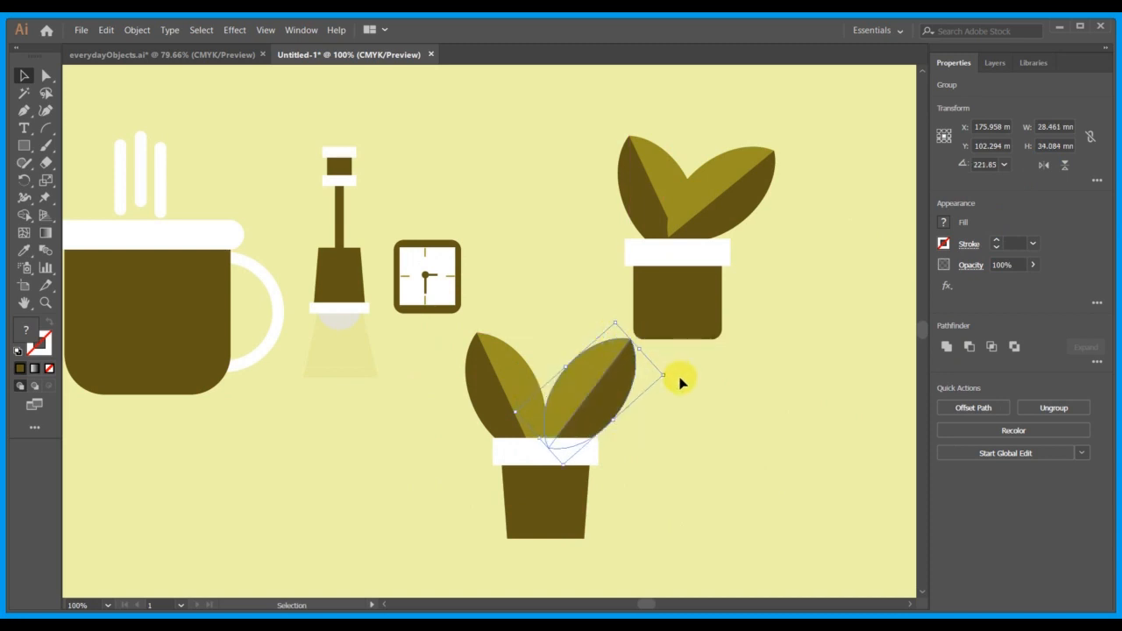
{"action": "left_click_drag", "start_coordinate": [668, 375], "coordinate": [485, 457]}
{"action": "left_click_drag", "start_coordinate": [576, 409], "coordinate": [553, 405]}
{"action": "left_click", "coordinate": [672, 464]}
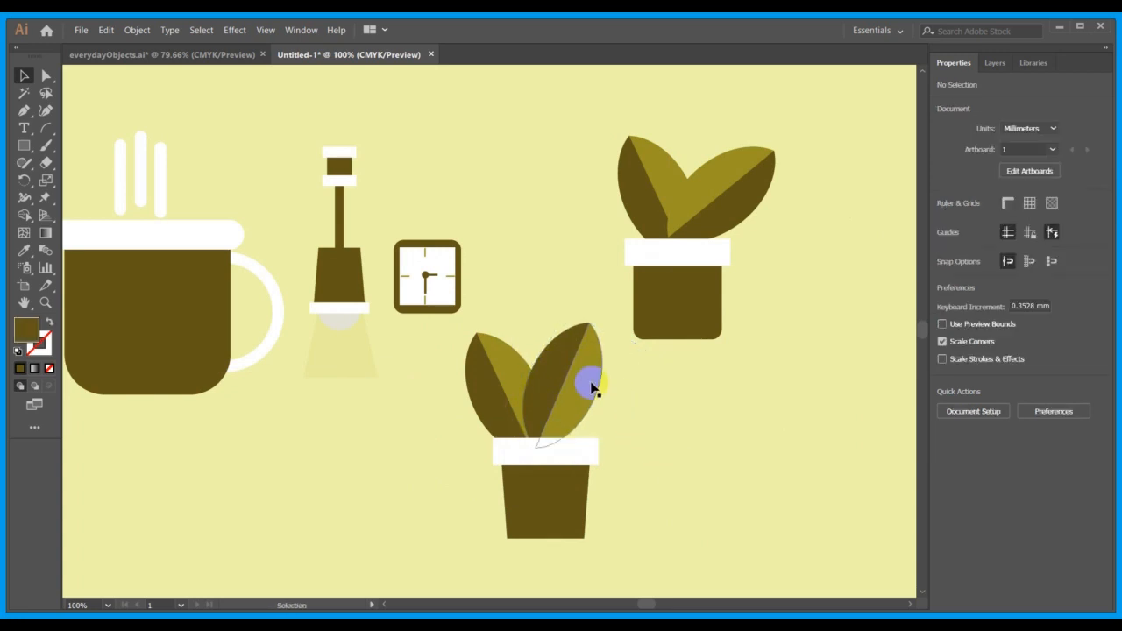
Shift both leaves about 3.8 mm right to centre them over the tapered pot, and lower the right leaf to level the tips.
{"action": "left_click", "coordinate": [584, 421]}
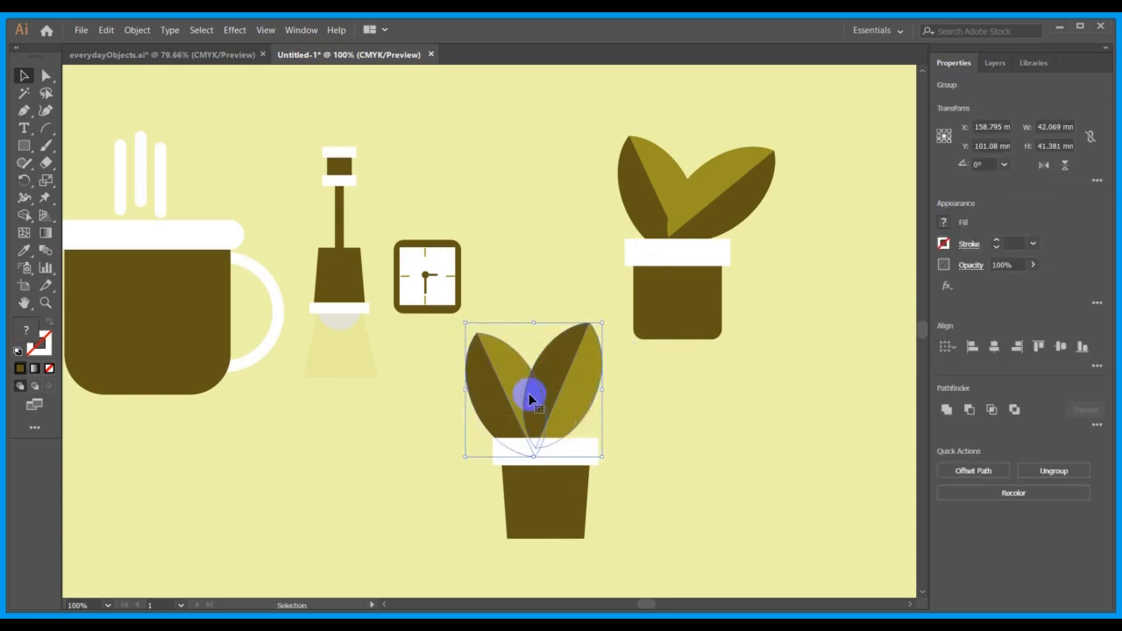
{"action": "left_click_drag", "start_coordinate": [529, 399], "coordinate": [544, 399]}
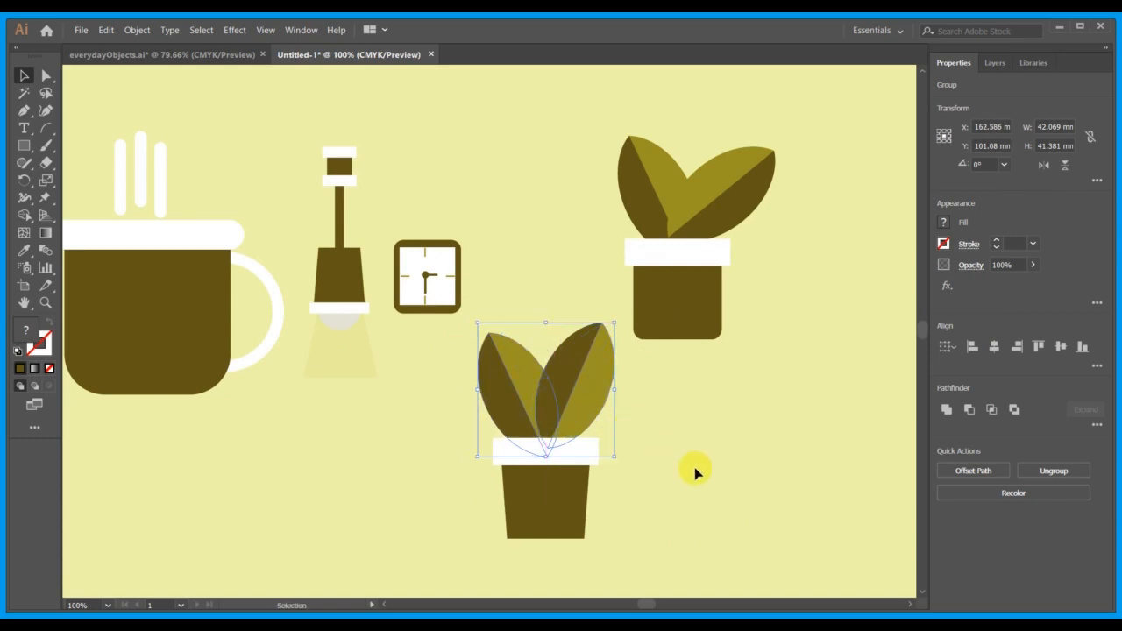
{"action": "left_click", "coordinate": [699, 476]}
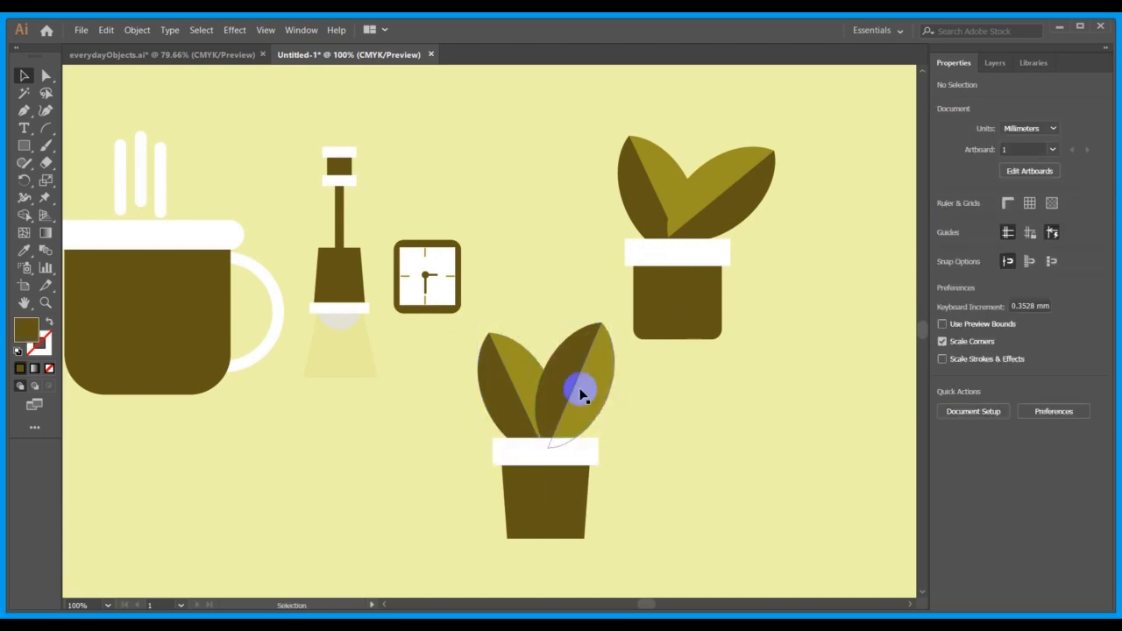
{"action": "left_click_drag", "start_coordinate": [568, 375], "coordinate": [569, 384]}
{"action": "left_click", "coordinate": [681, 451]}
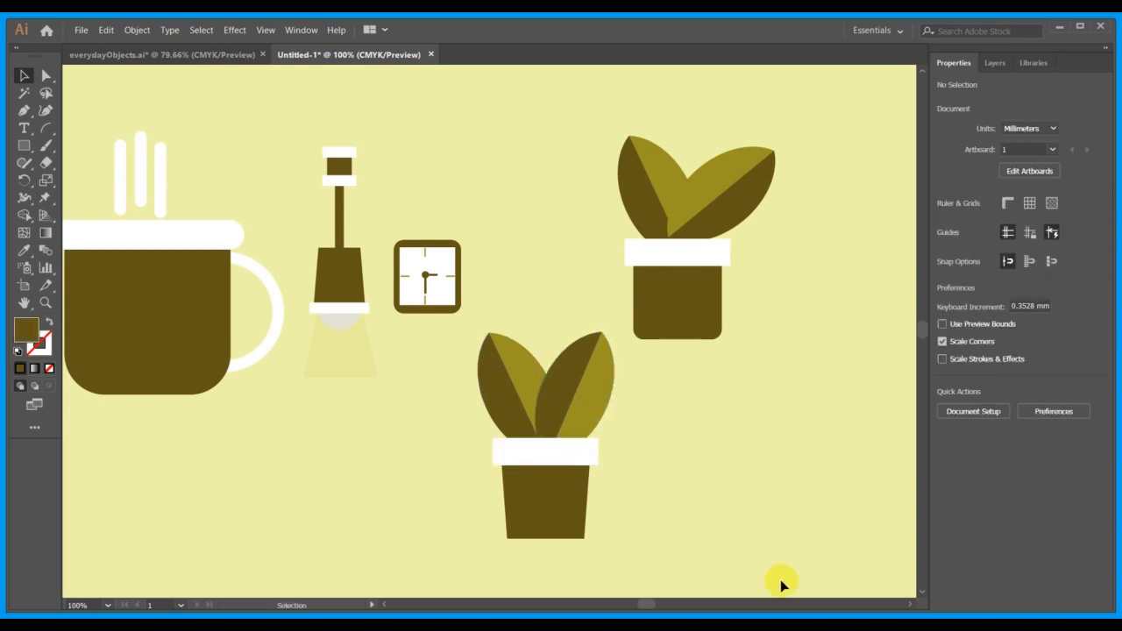